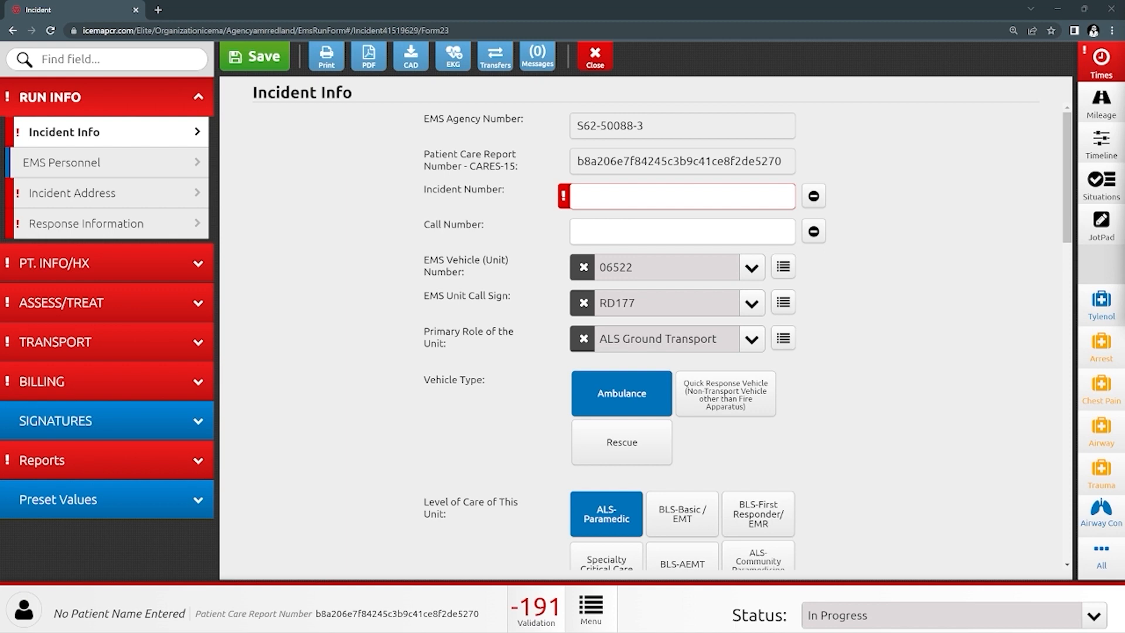
Look over the Incident Info fields and the crew members listed under EMS Personnel, and return to Incident Info
{"action": "scroll", "coordinate": [644, 334], "scroll_direction": "down", "scroll_amount": 9}
{"action": "scroll", "coordinate": [645, 334], "scroll_direction": "up", "scroll_amount": 7}
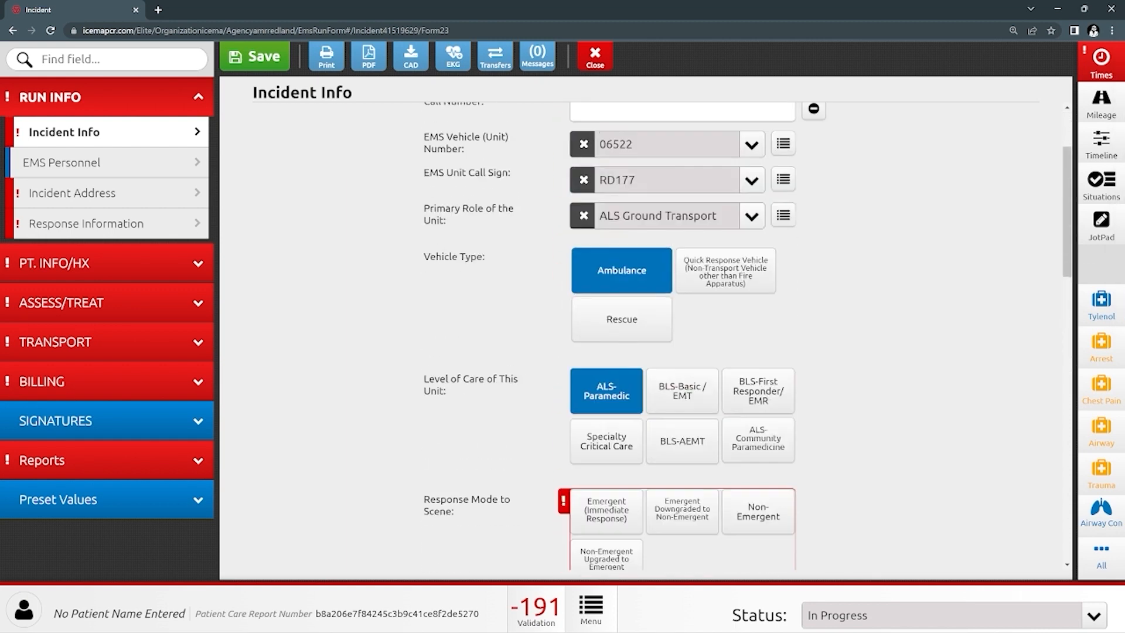
{"action": "scroll", "coordinate": [645, 334], "scroll_direction": "up", "scroll_amount": 2}
{"action": "left_click", "coordinate": [110, 163]}
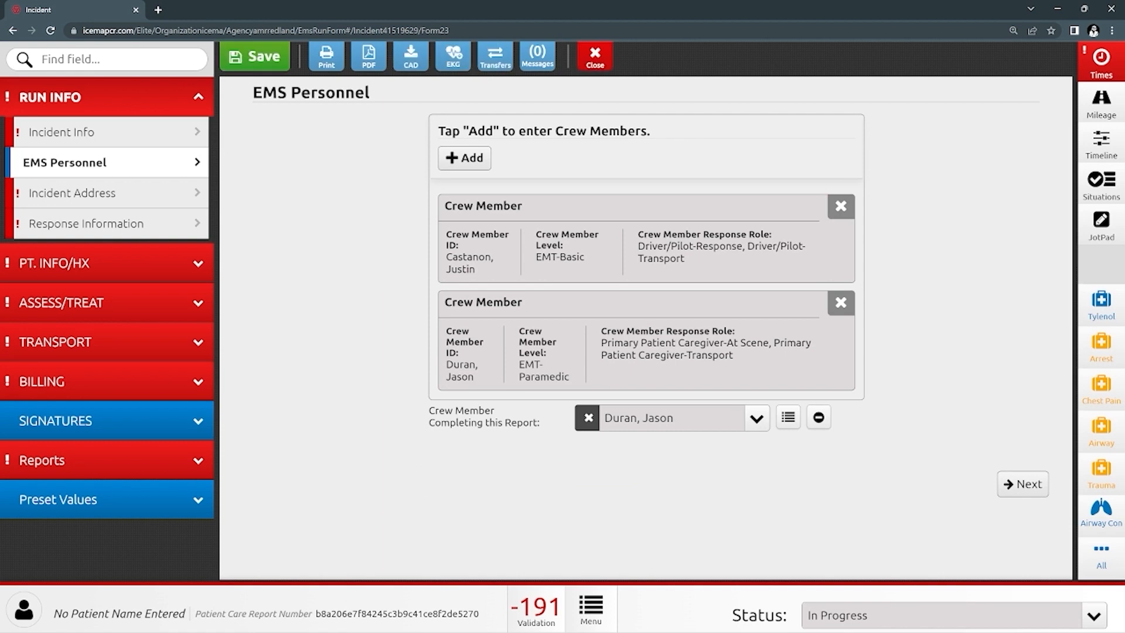
{"action": "left_click", "coordinate": [110, 132]}
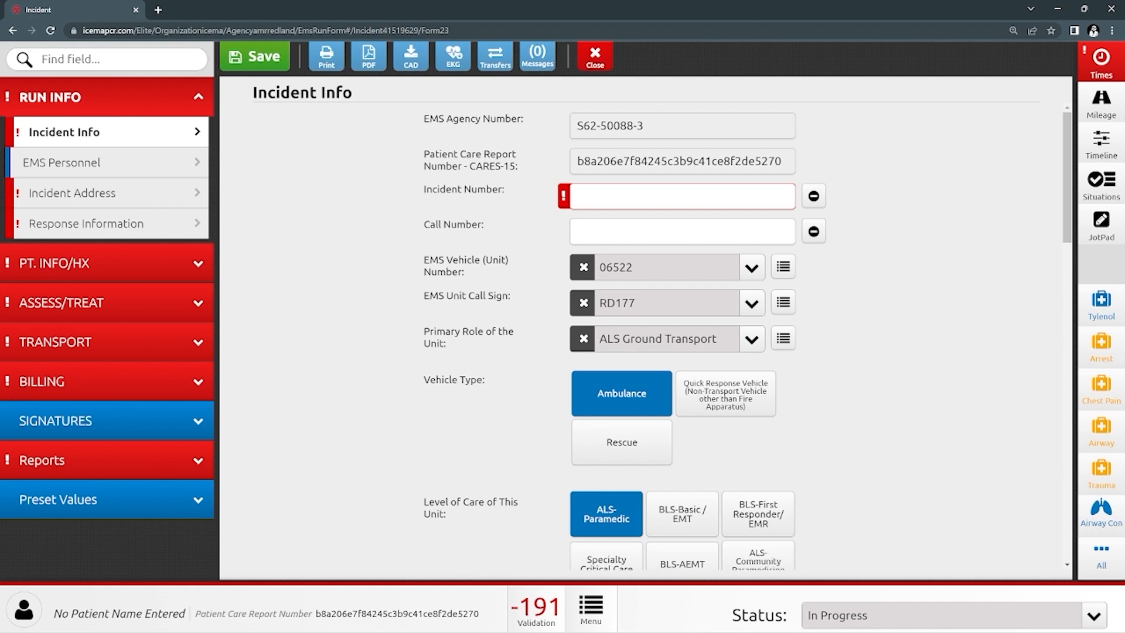
Open Response Times and stamp the current time for PSAP Call, Disp. Notified, Unit Notified by Dispatch, Unit En Route and Unit Arrived Scene
{"action": "left_click", "coordinate": [1101, 62]}
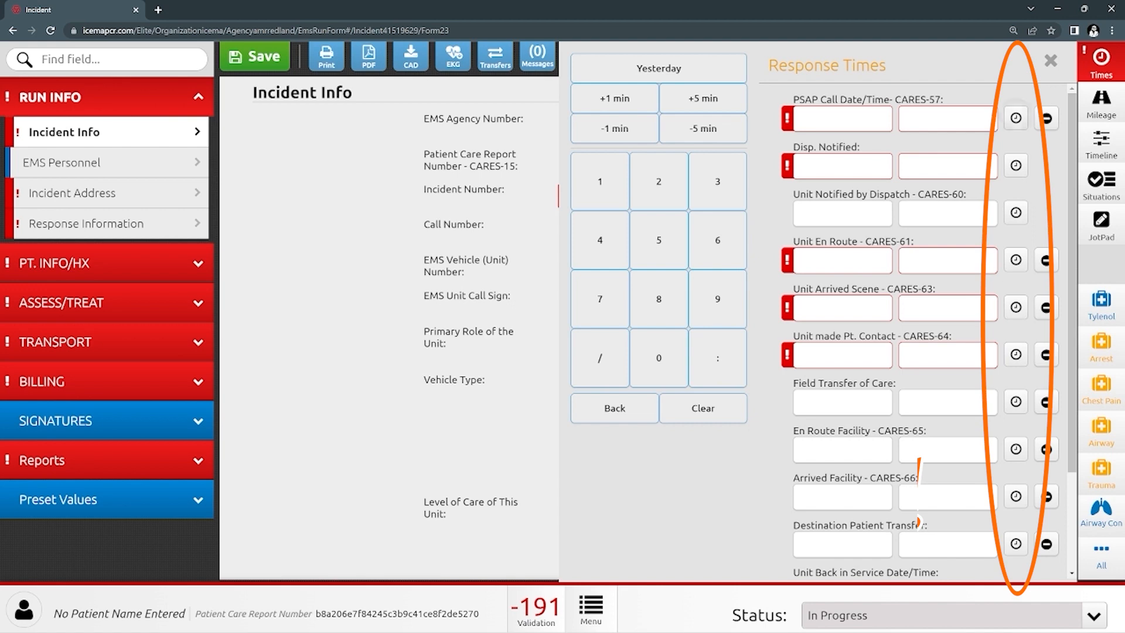
{"action": "left_click", "coordinate": [1016, 118]}
{"action": "left_click", "coordinate": [1017, 166]}
{"action": "left_click", "coordinate": [1016, 213]}
{"action": "left_click", "coordinate": [1017, 260]}
{"action": "left_click", "coordinate": [1016, 307]}
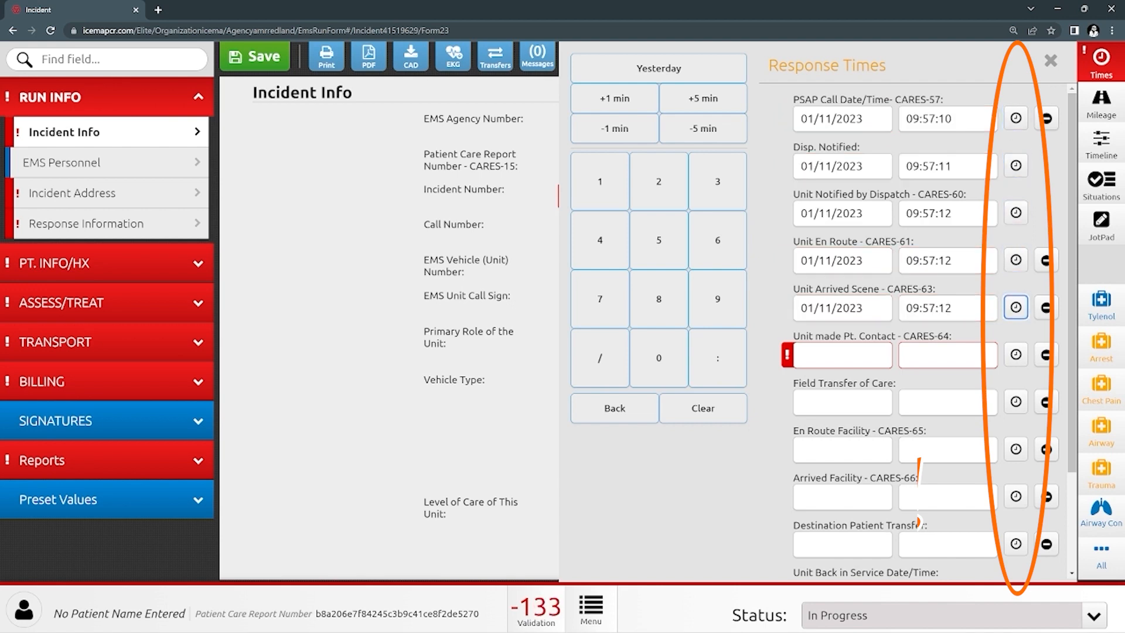
Clear the recorded Disp. Notified and PSAP Call times
{"action": "left_click", "coordinate": [949, 166]}
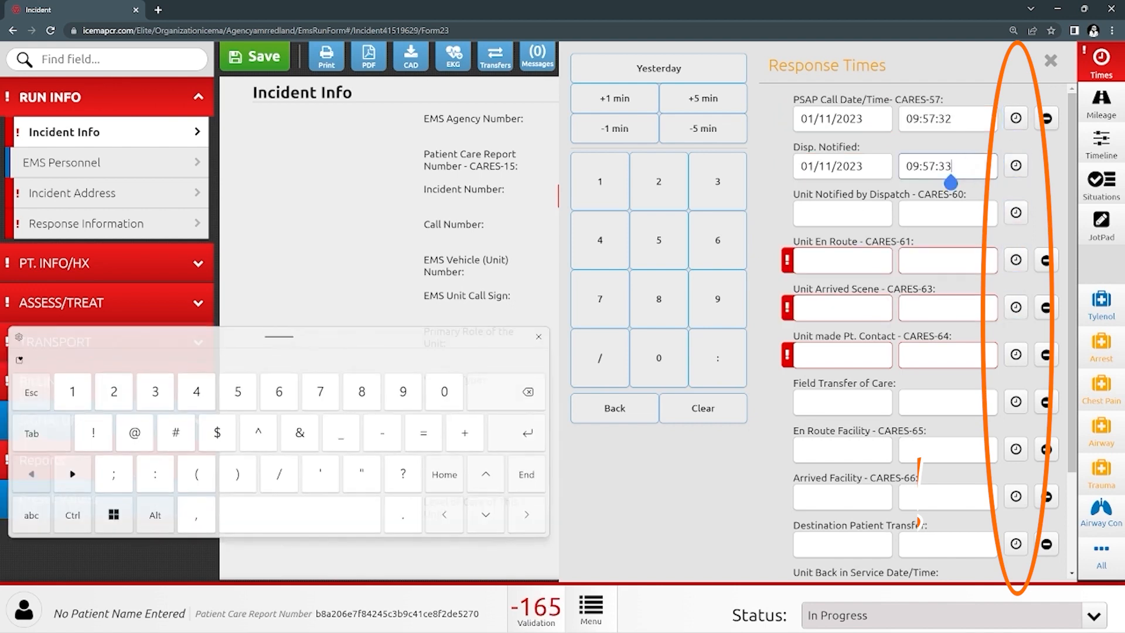
{"action": "left_click", "coordinate": [704, 409]}
{"action": "left_click", "coordinate": [950, 119]}
{"action": "left_click", "coordinate": [703, 408]}
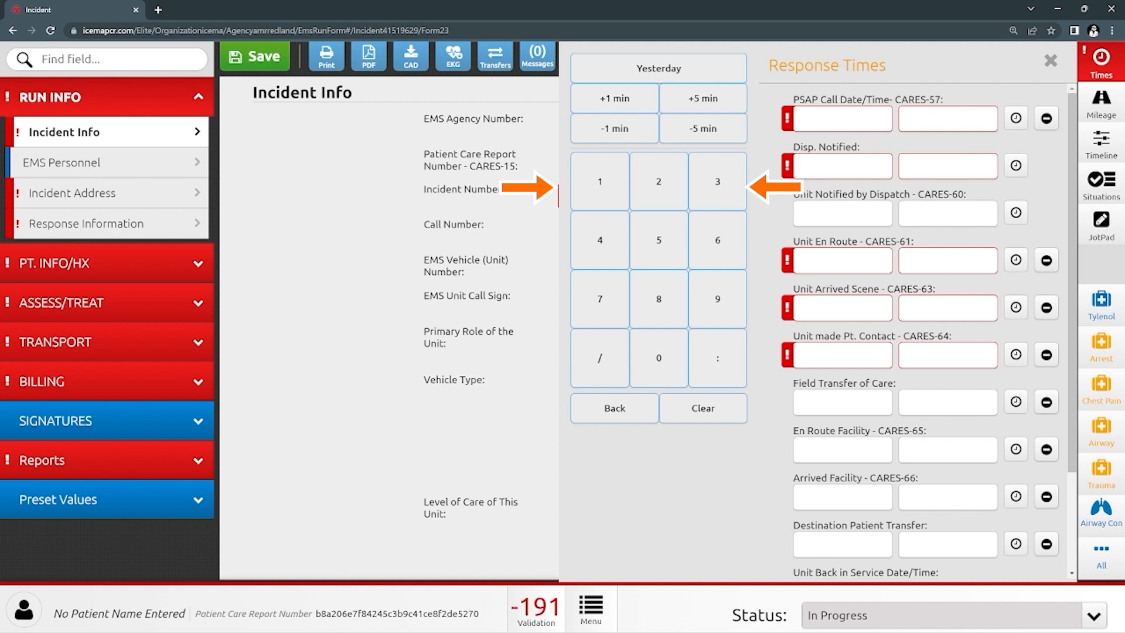
Enter 09:55 as the PSAP Call time in Response Times
{"action": "left_click", "coordinate": [948, 119]}
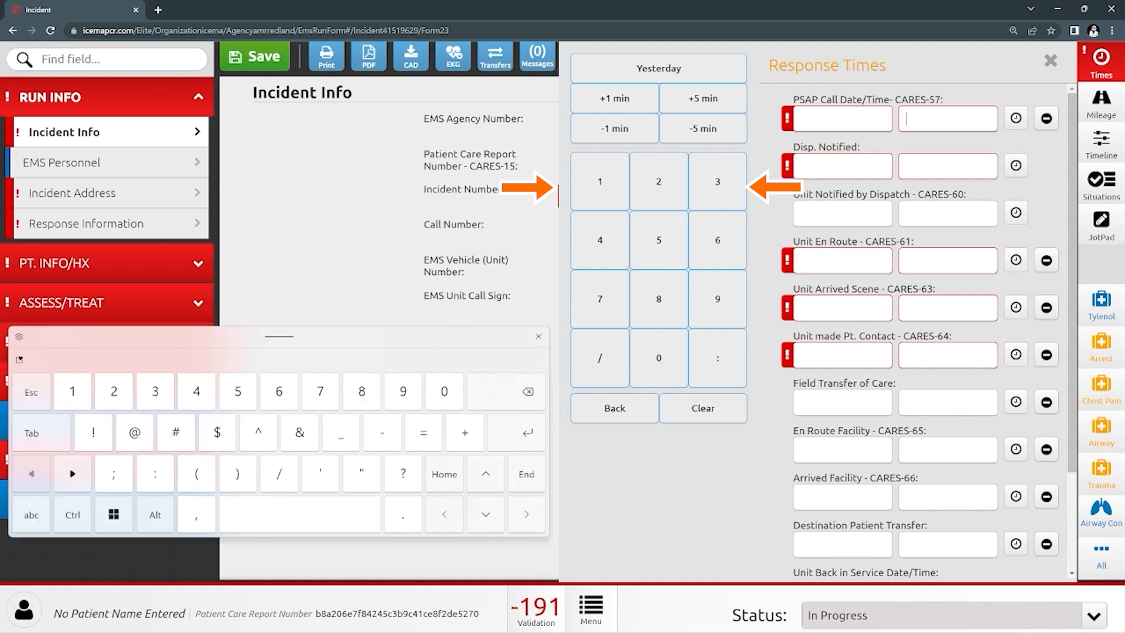
{"action": "left_click", "coordinate": [659, 358]}
{"action": "left_click", "coordinate": [717, 299]}
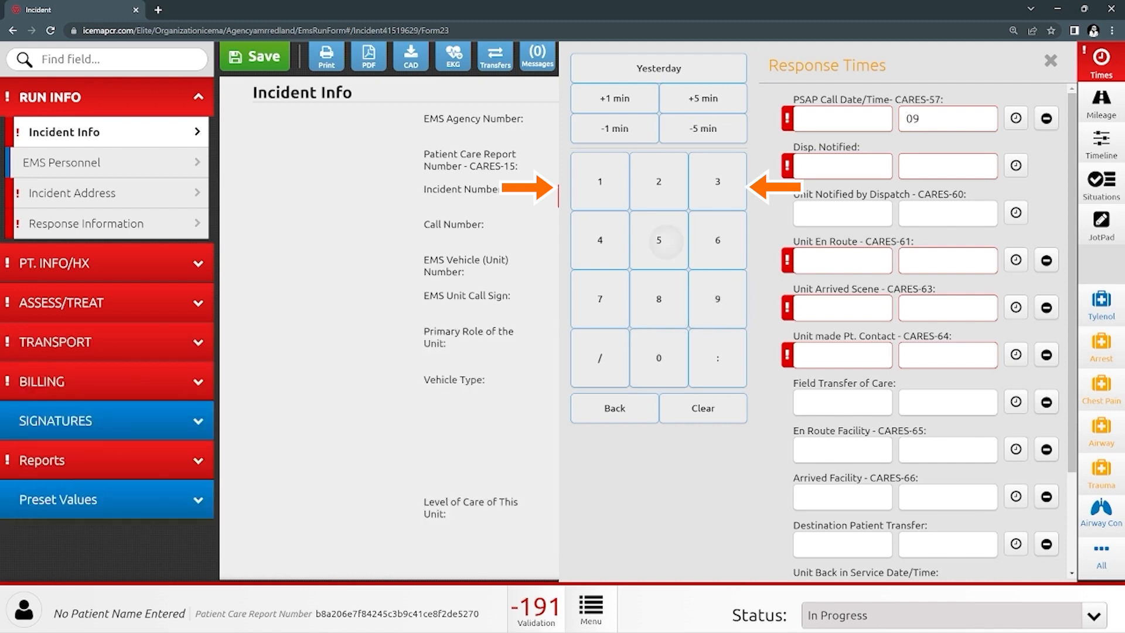
{"action": "left_click", "coordinate": [659, 241]}
{"action": "left_click", "coordinate": [659, 240]}
Stamp the current time for Disp. Notified, Unit Notified by Dispatch, Unit En Route and Unit Arrived Scene
{"action": "left_click", "coordinate": [964, 166]}
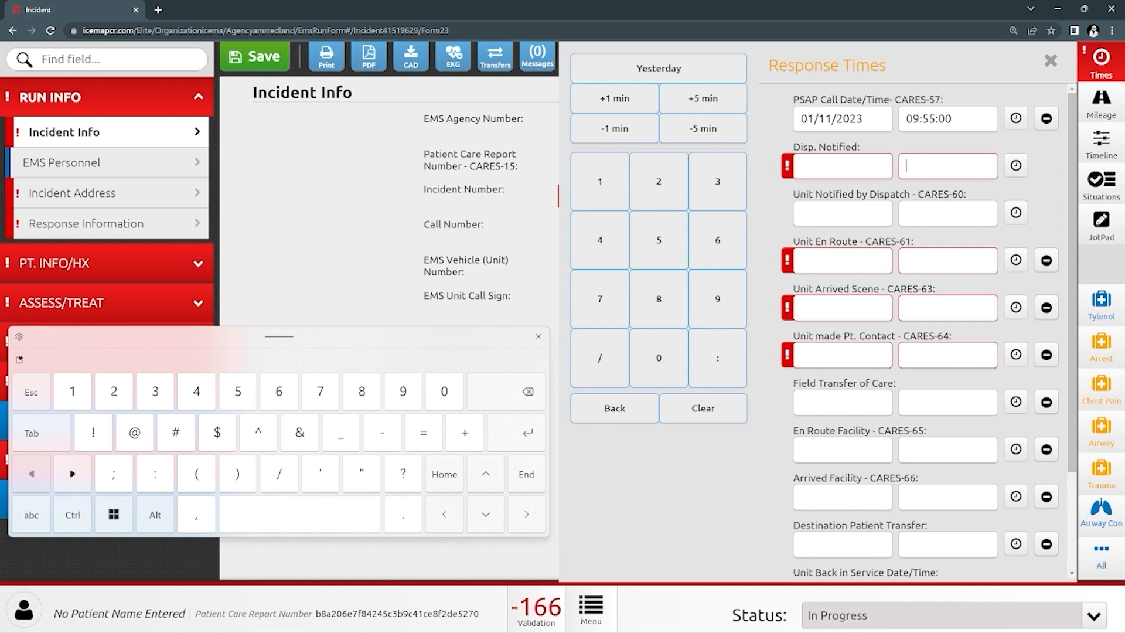
{"action": "left_click", "coordinate": [1016, 165]}
{"action": "left_click", "coordinate": [1016, 259]}
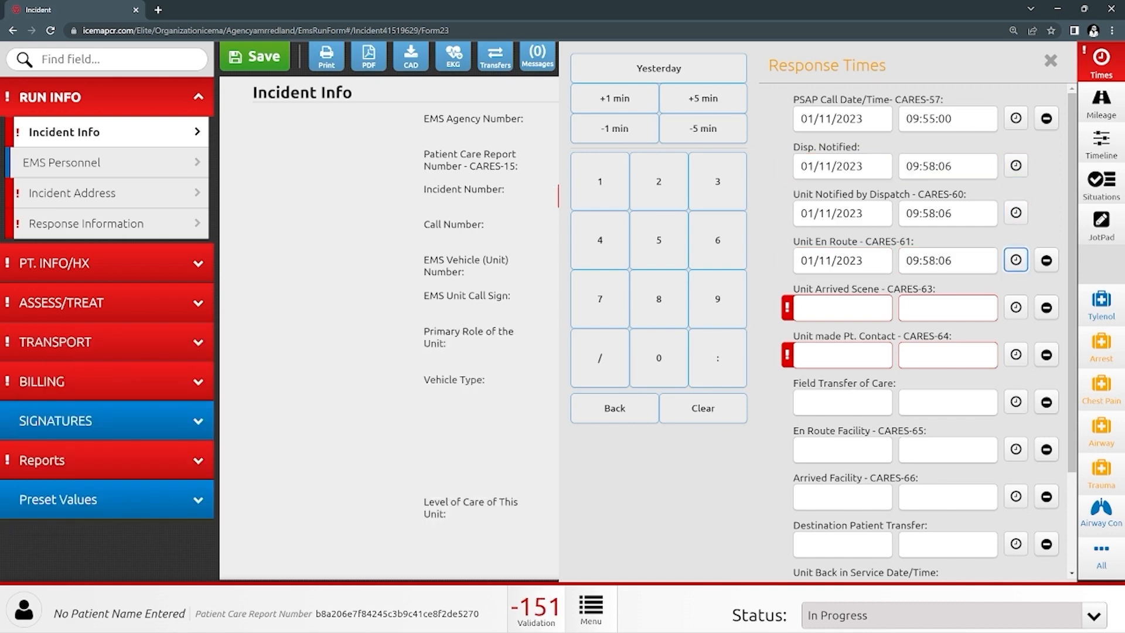
{"action": "left_click", "coordinate": [1016, 307]}
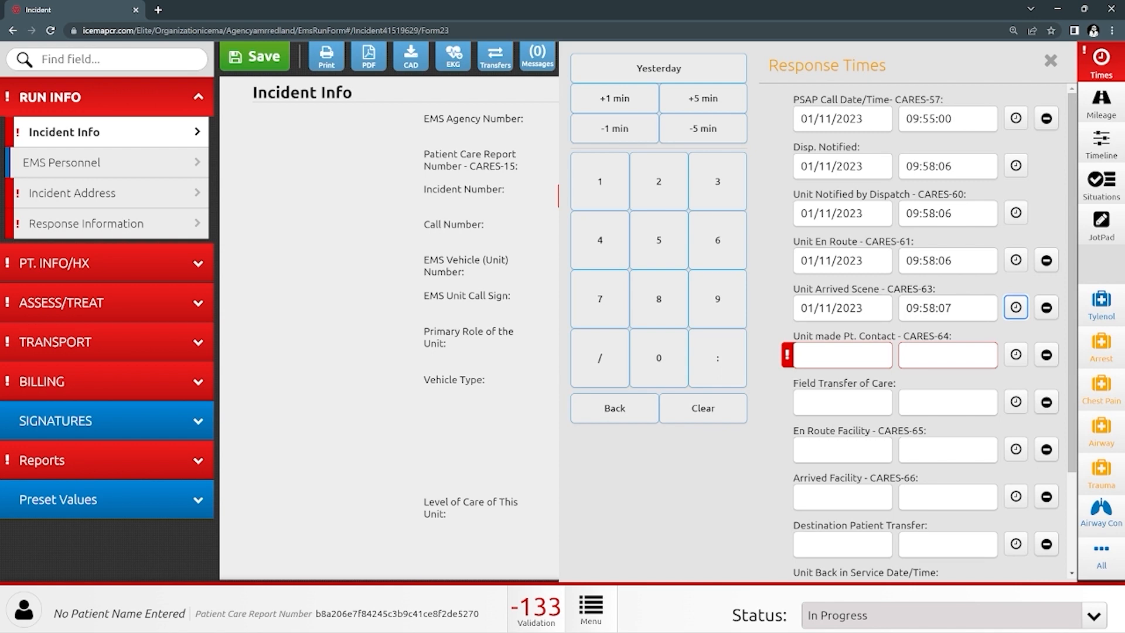
Shift the Disp. Notified time back two minutes to 09:56:06
{"action": "left_click", "coordinate": [951, 166]}
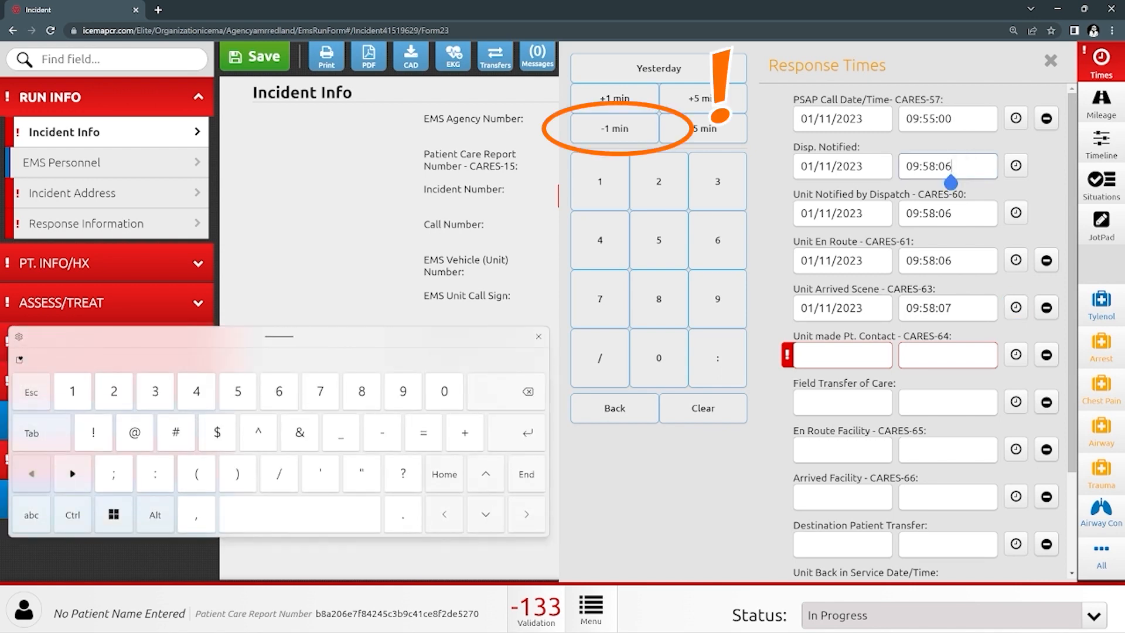
{"action": "left_click", "coordinate": [614, 128]}
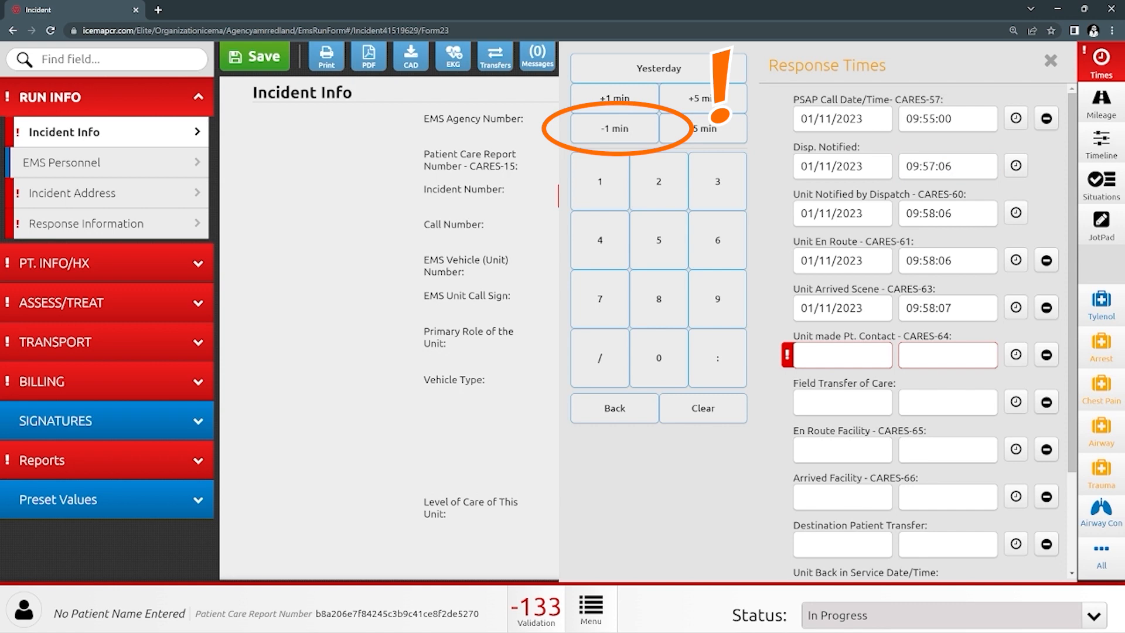
{"action": "left_click", "coordinate": [615, 127]}
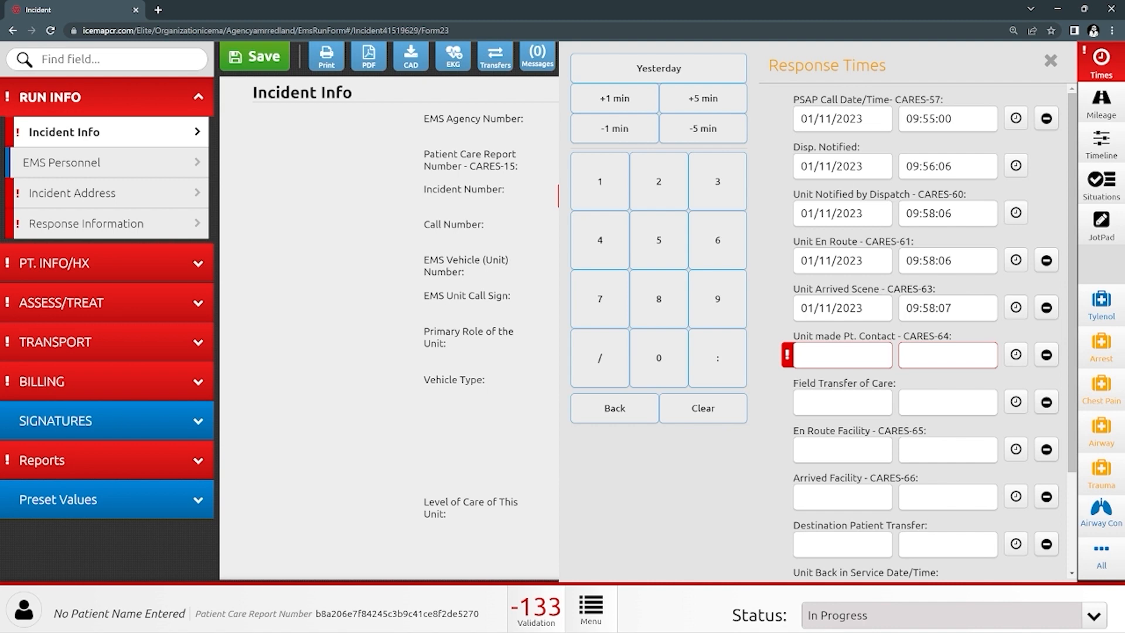
Stamp the current time for En Route Facility and shift it back three minutes to 09:55:34
{"action": "left_click", "coordinate": [1017, 449]}
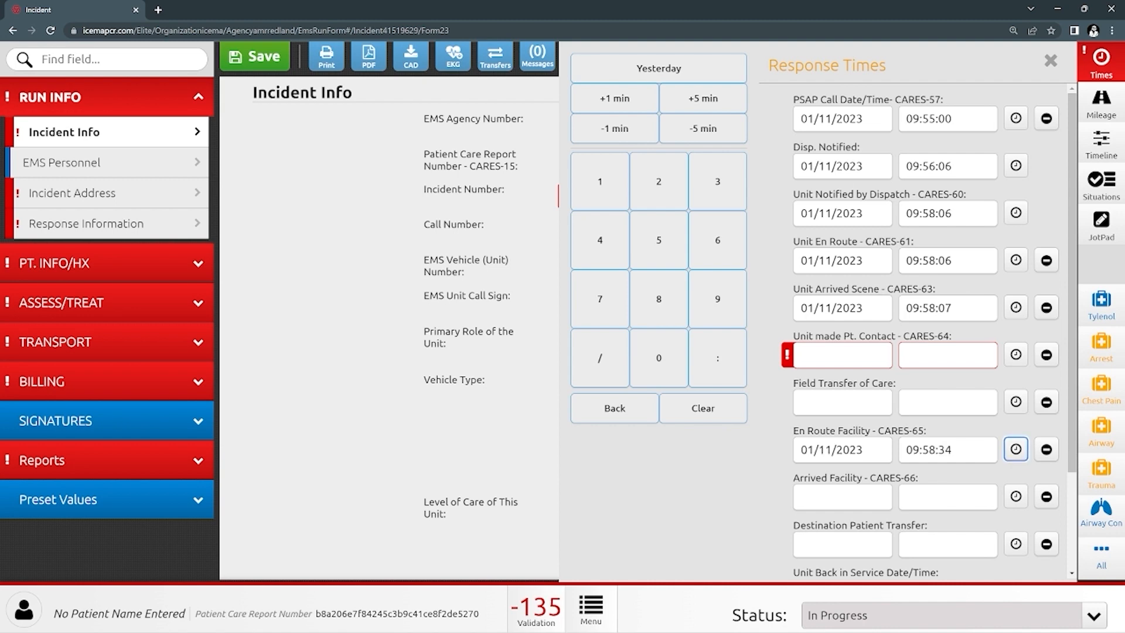
{"action": "left_click", "coordinate": [950, 449]}
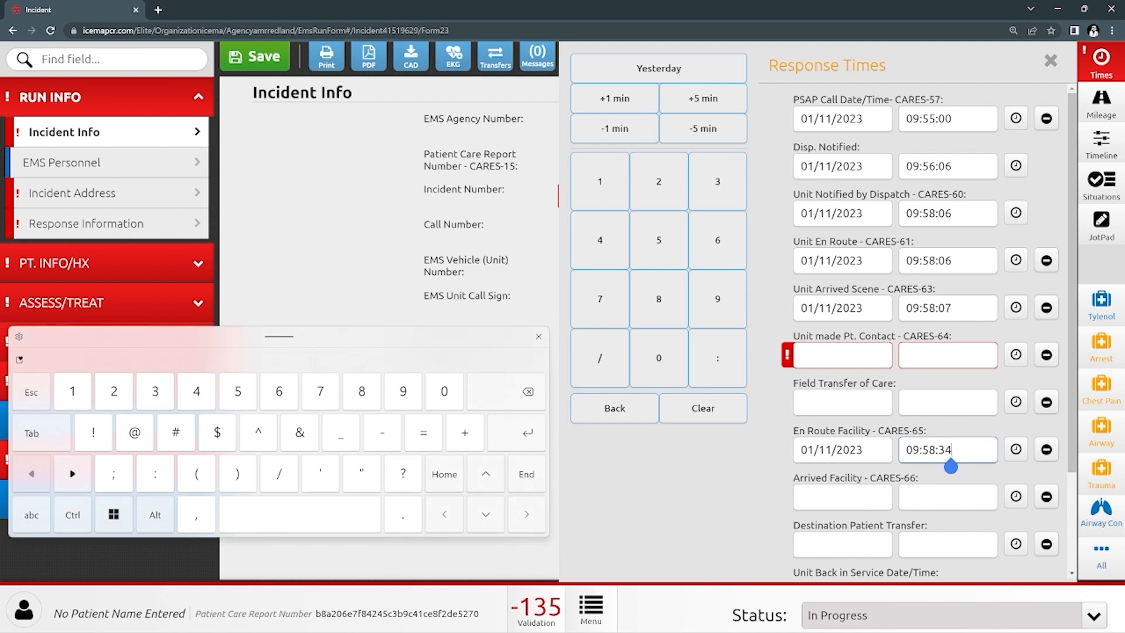
{"action": "left_click", "coordinate": [614, 128]}
{"action": "left_click", "coordinate": [615, 129]}
{"action": "left_click", "coordinate": [615, 129]}
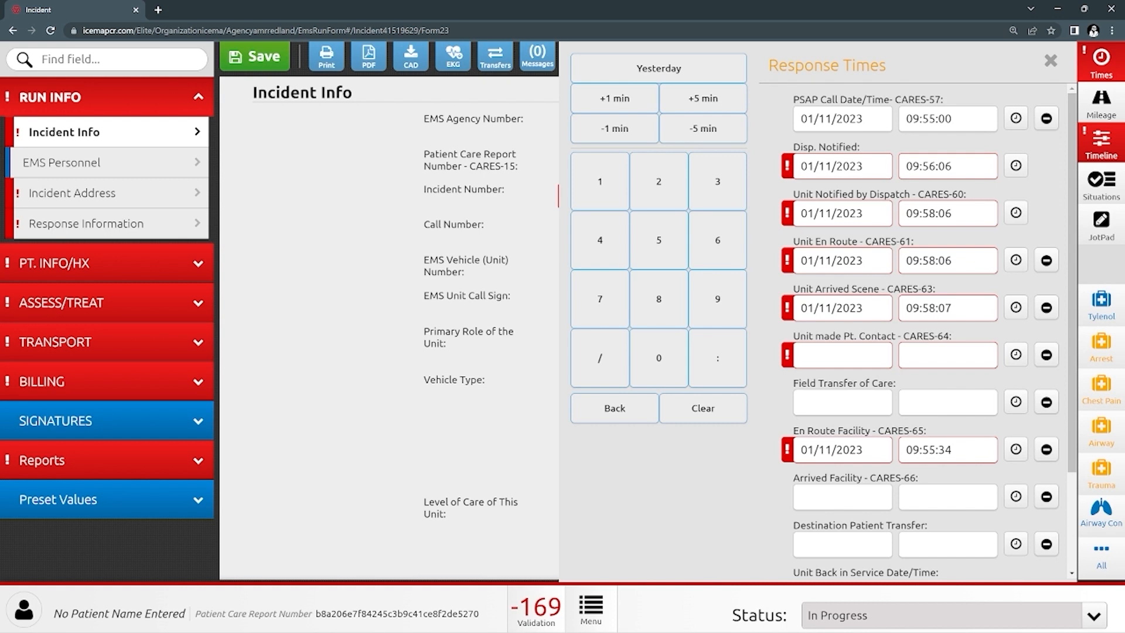
Check the validation message on the patient contact time and clear the En Route Facility time
{"action": "mouse_move", "coordinate": [787, 355]}
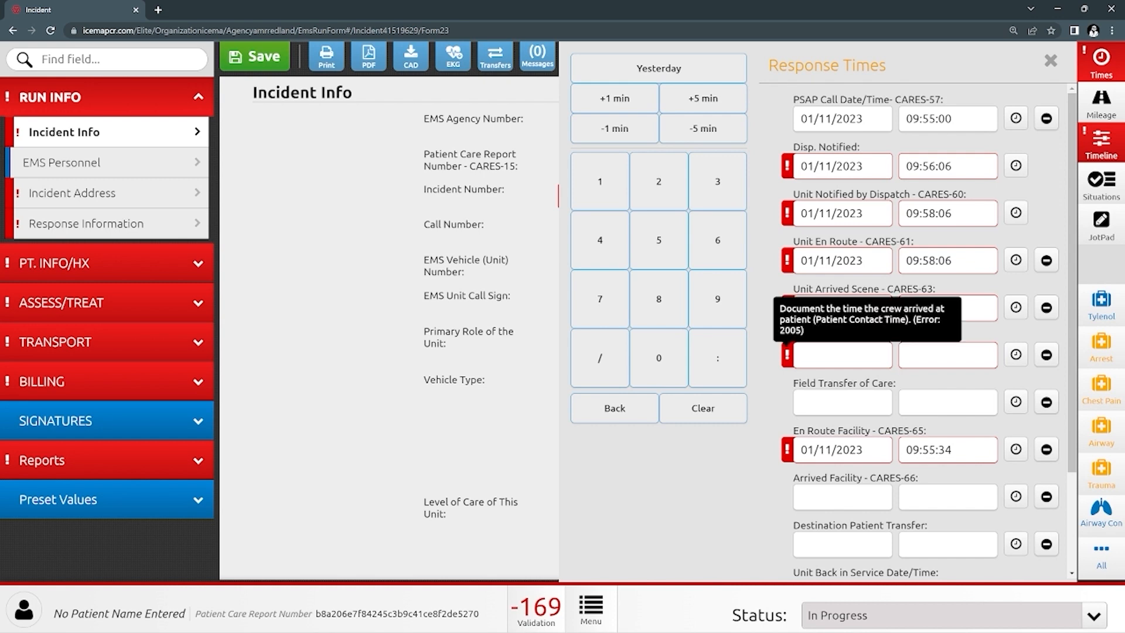
{"action": "mouse_move", "coordinate": [787, 267]}
{"action": "left_click", "coordinate": [967, 450]}
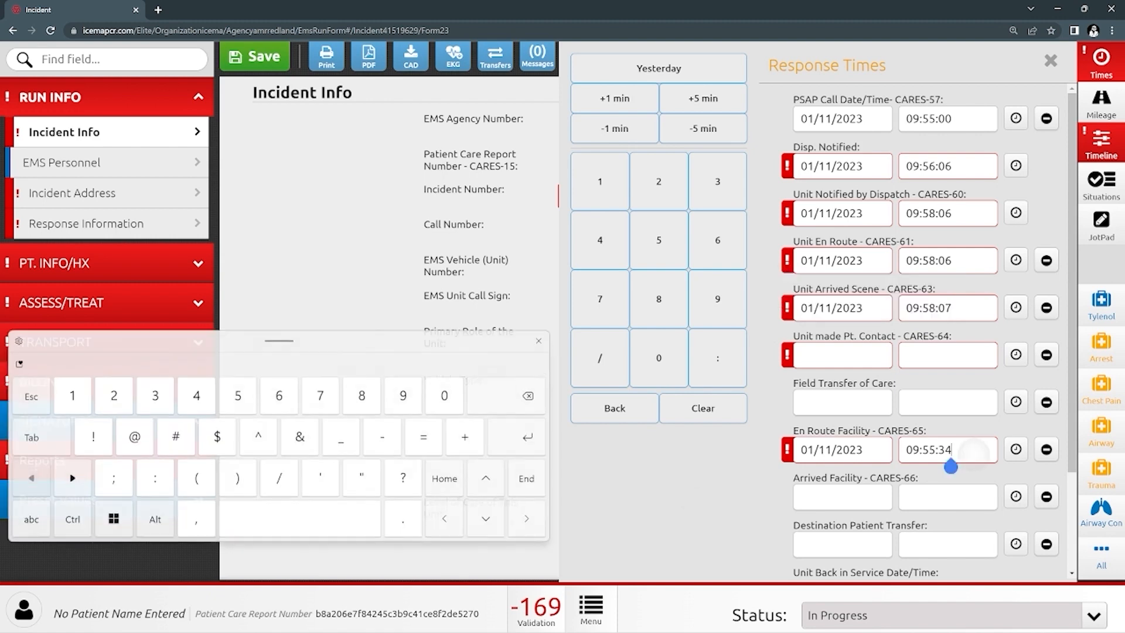
{"action": "left_click", "coordinate": [703, 409]}
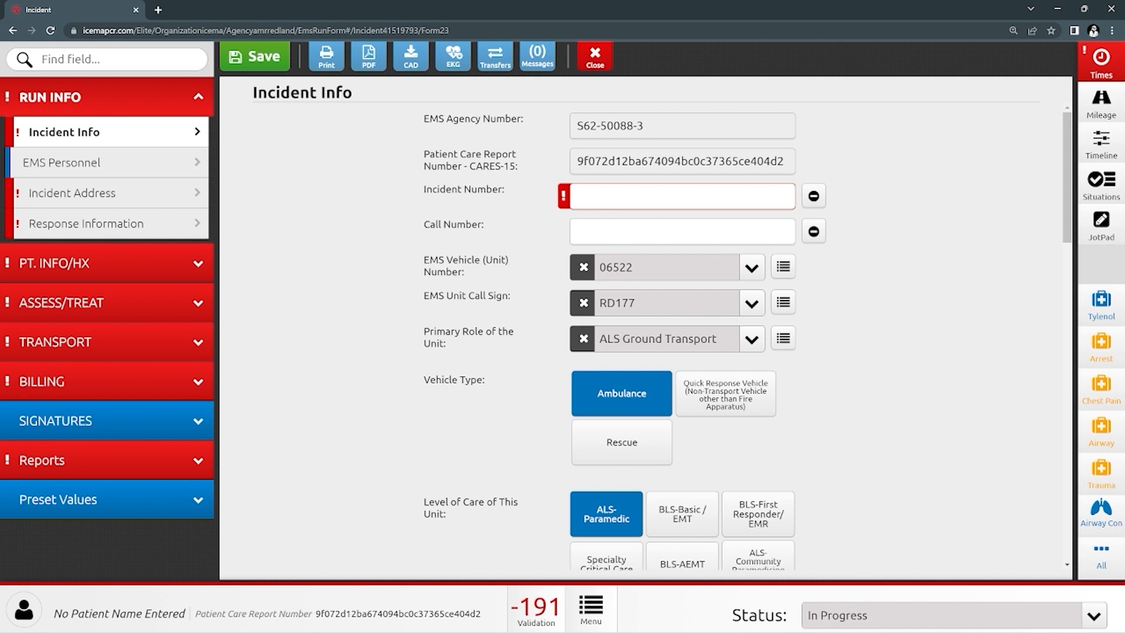
View the odometer fields in Mileage and the incident Timeline, closing each one
{"action": "left_click", "coordinate": [1101, 104]}
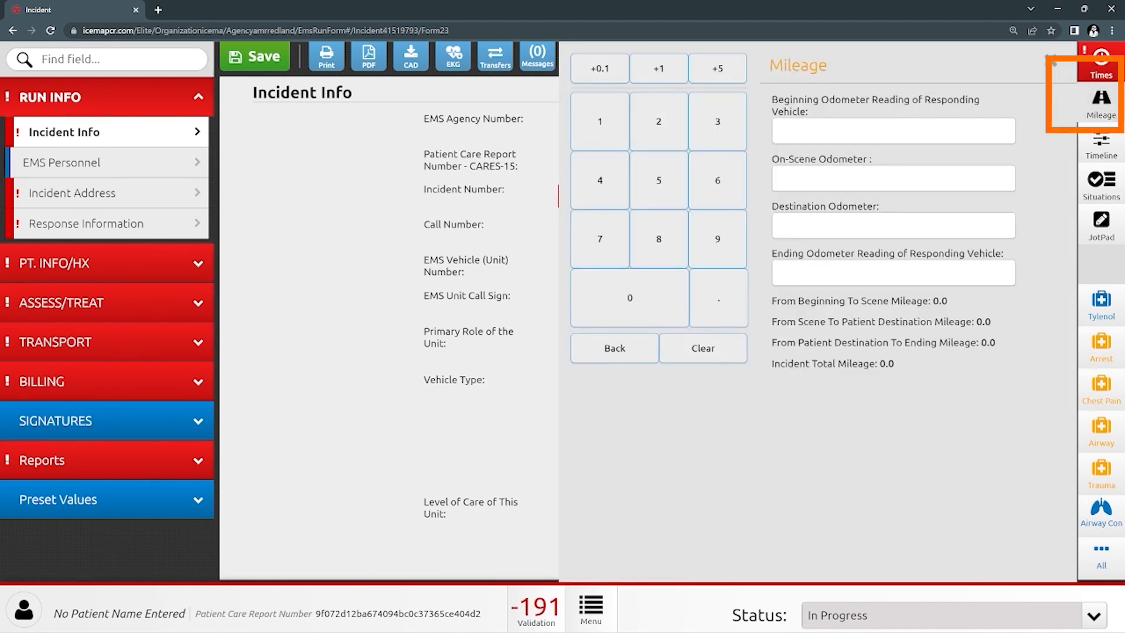
{"action": "left_click", "coordinate": [1052, 61]}
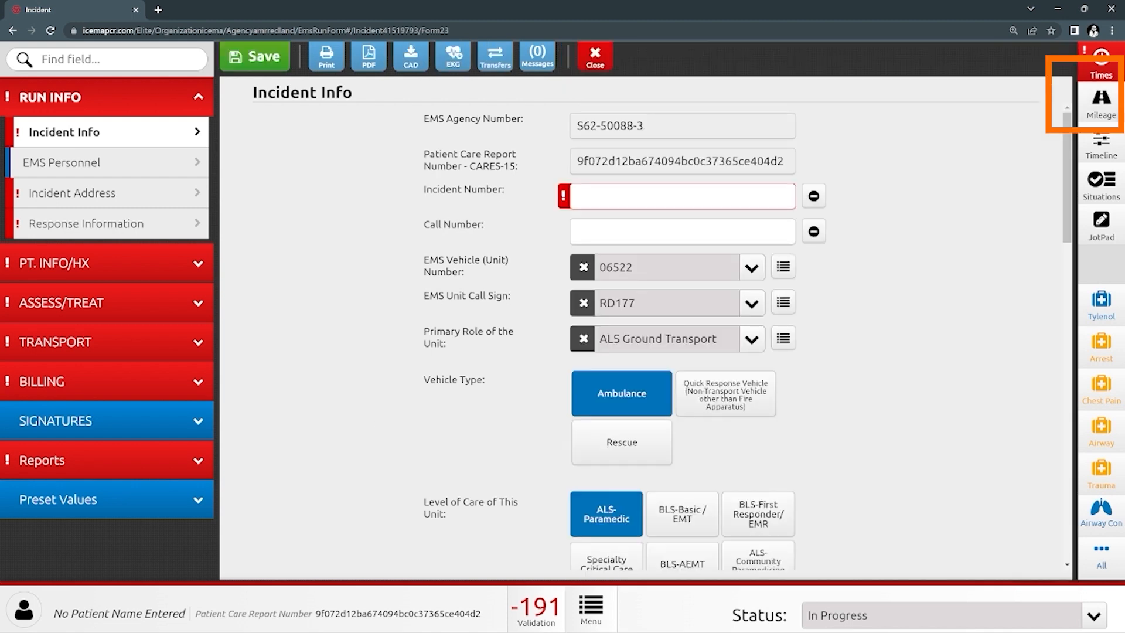
{"action": "left_click", "coordinate": [1101, 145]}
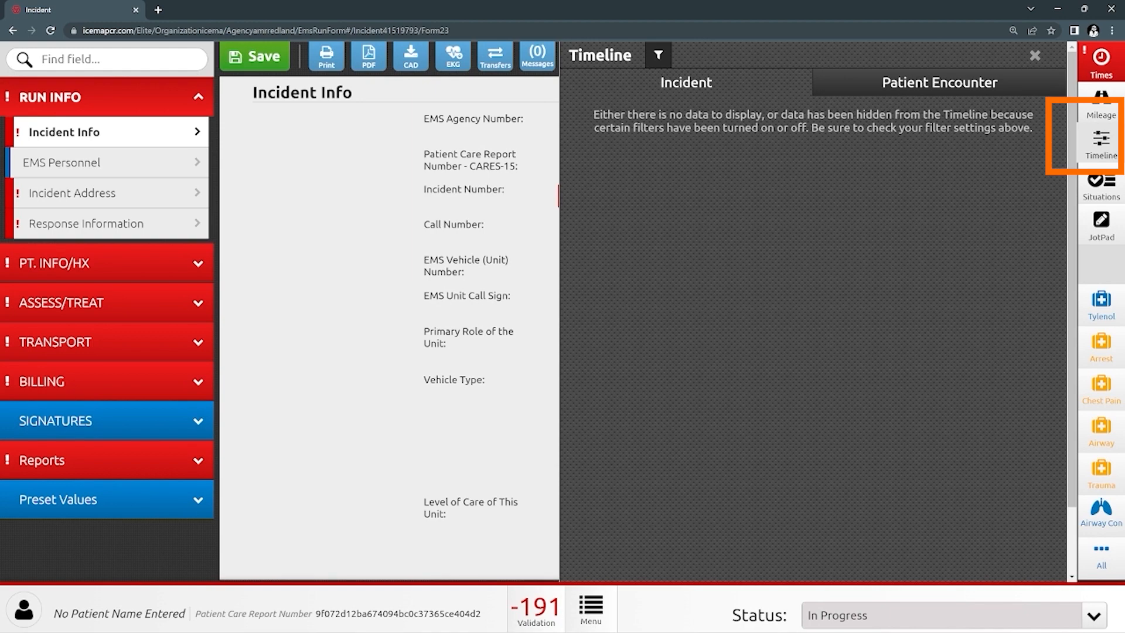
{"action": "left_click", "coordinate": [433, 361]}
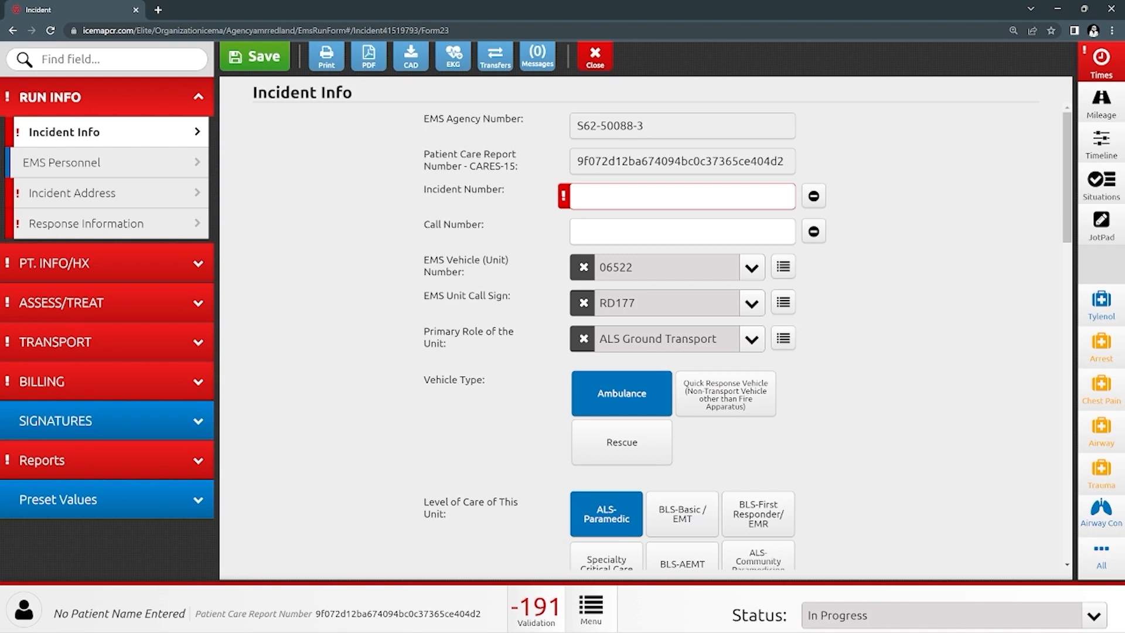
View the available AMR protocols in Situations and the blank JotPad notepad, closing each one
{"action": "left_click", "coordinate": [1102, 184]}
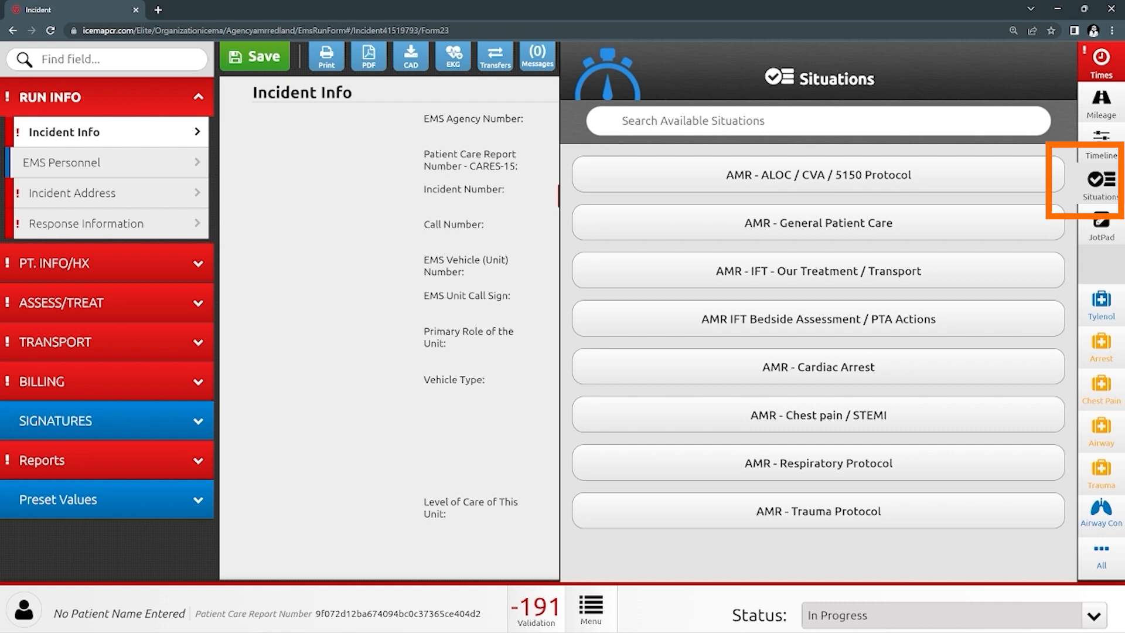
{"action": "left_click", "coordinate": [434, 436]}
{"action": "left_click", "coordinate": [1101, 226]}
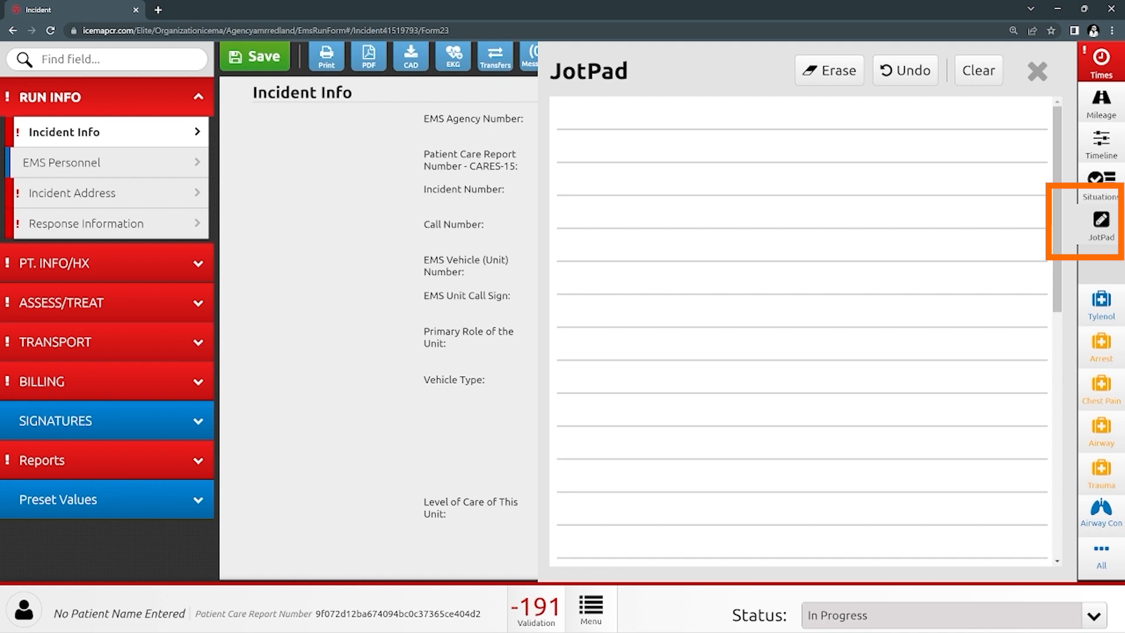
{"action": "left_click", "coordinate": [1037, 71]}
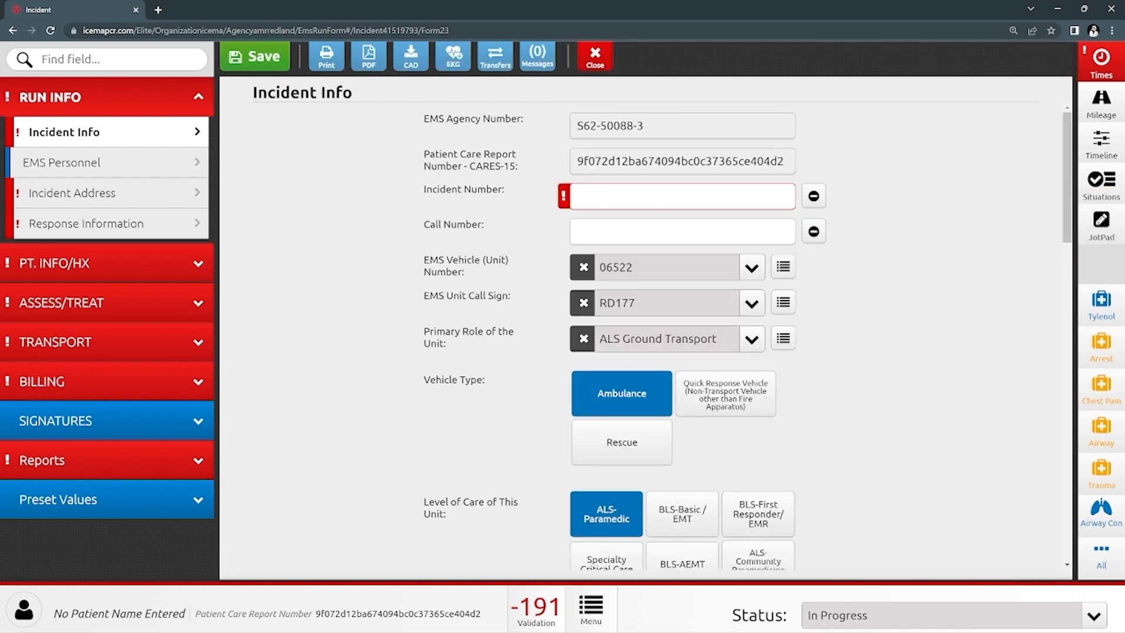
Browse the complete set of Power Tools
{"action": "left_click", "coordinate": [1101, 554]}
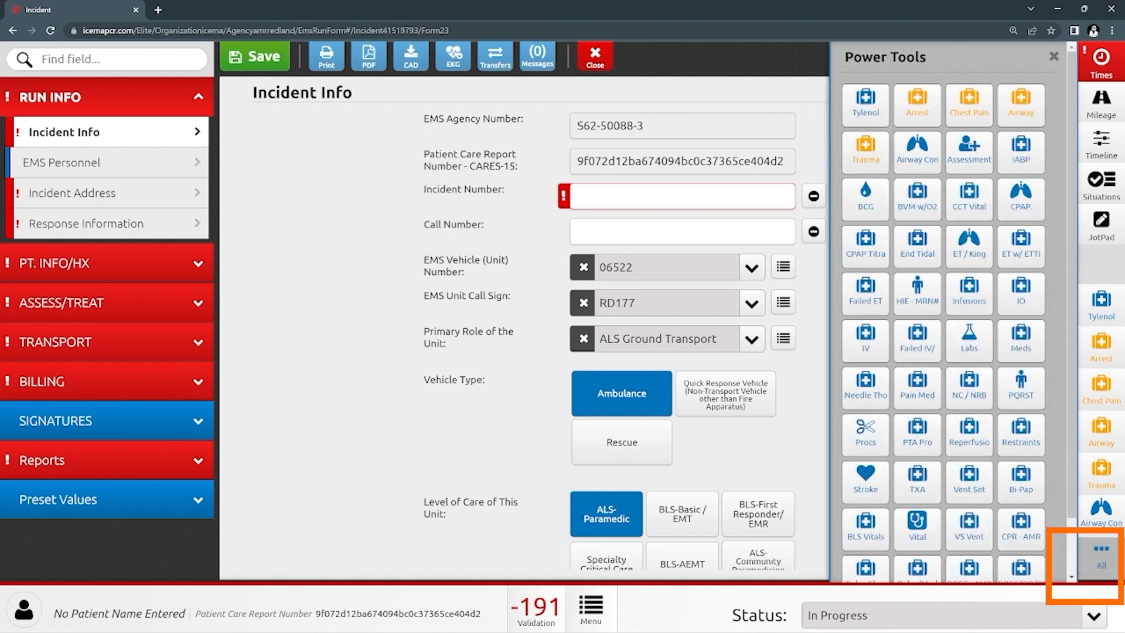
{"action": "scroll", "coordinate": [943, 310], "scroll_direction": "down", "scroll_amount": 2}
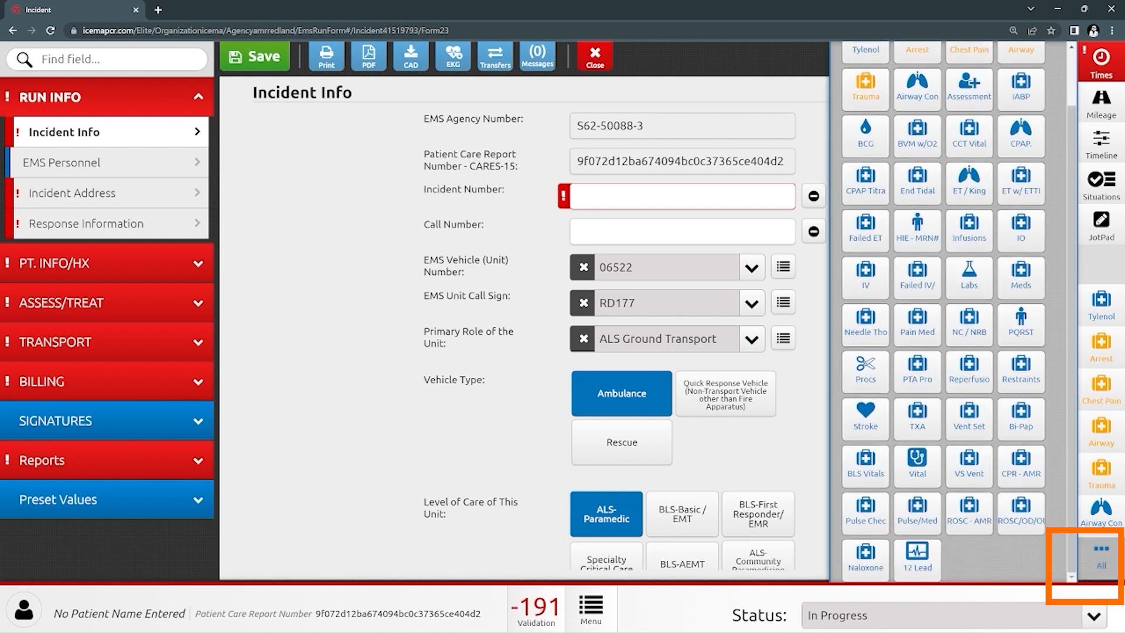
{"action": "scroll", "coordinate": [944, 310], "scroll_direction": "up", "scroll_amount": 2}
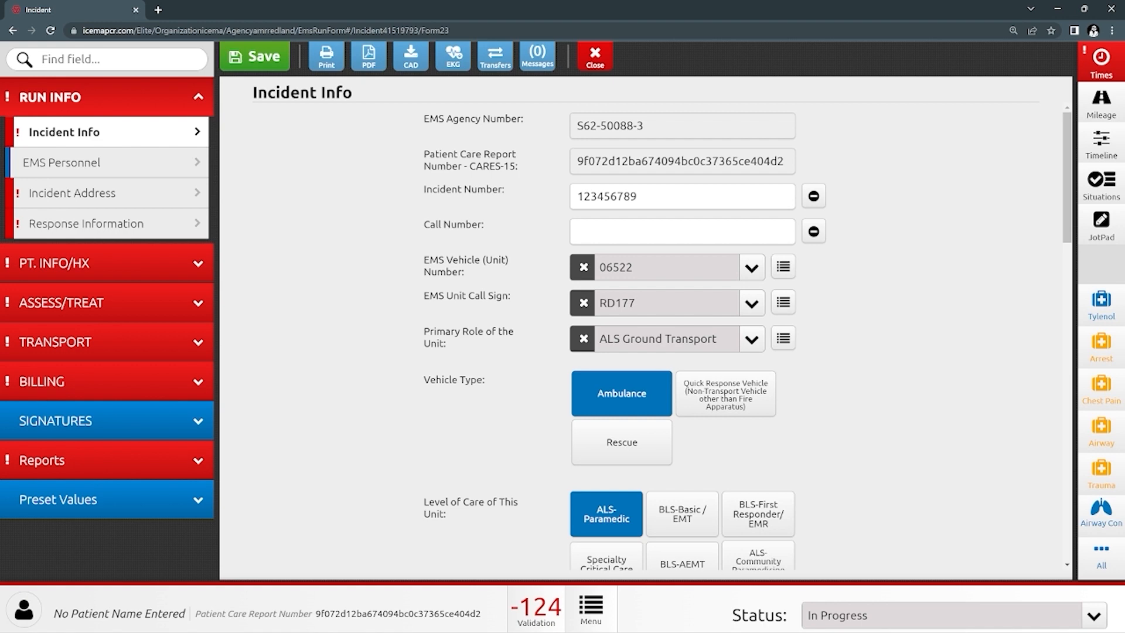
Review the Incident Info fields and the Response Times, and open the Incident Address section
{"action": "scroll", "coordinate": [645, 337], "scroll_direction": "down", "scroll_amount": 5}
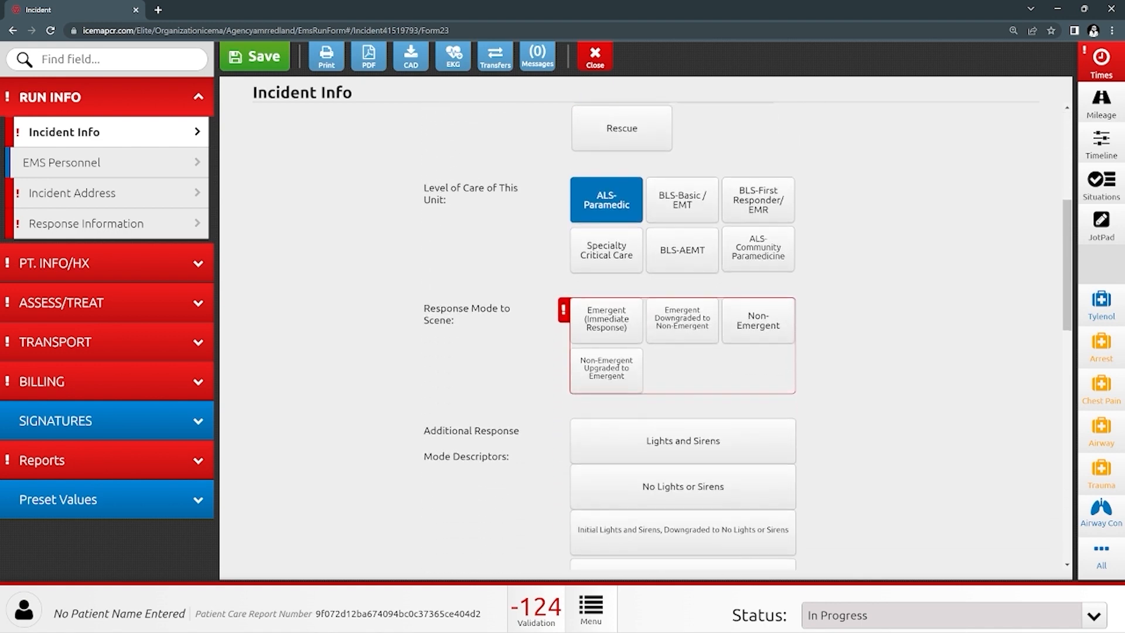
{"action": "scroll", "coordinate": [644, 337], "scroll_direction": "up", "scroll_amount": 5}
{"action": "left_click", "coordinate": [1101, 62]}
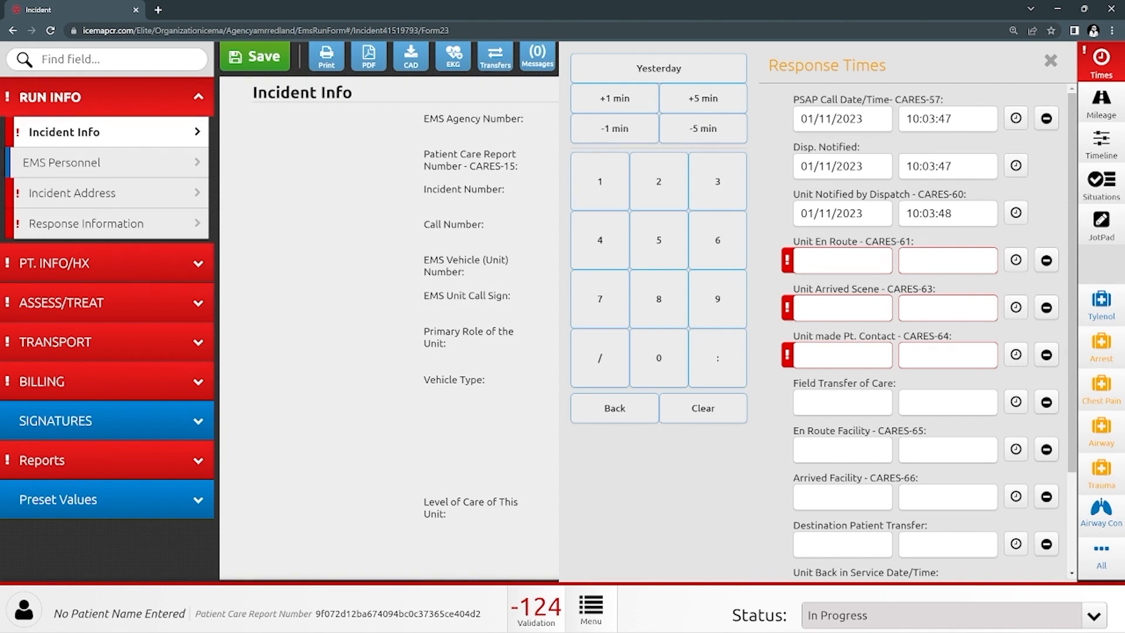
{"action": "left_click", "coordinate": [1051, 61]}
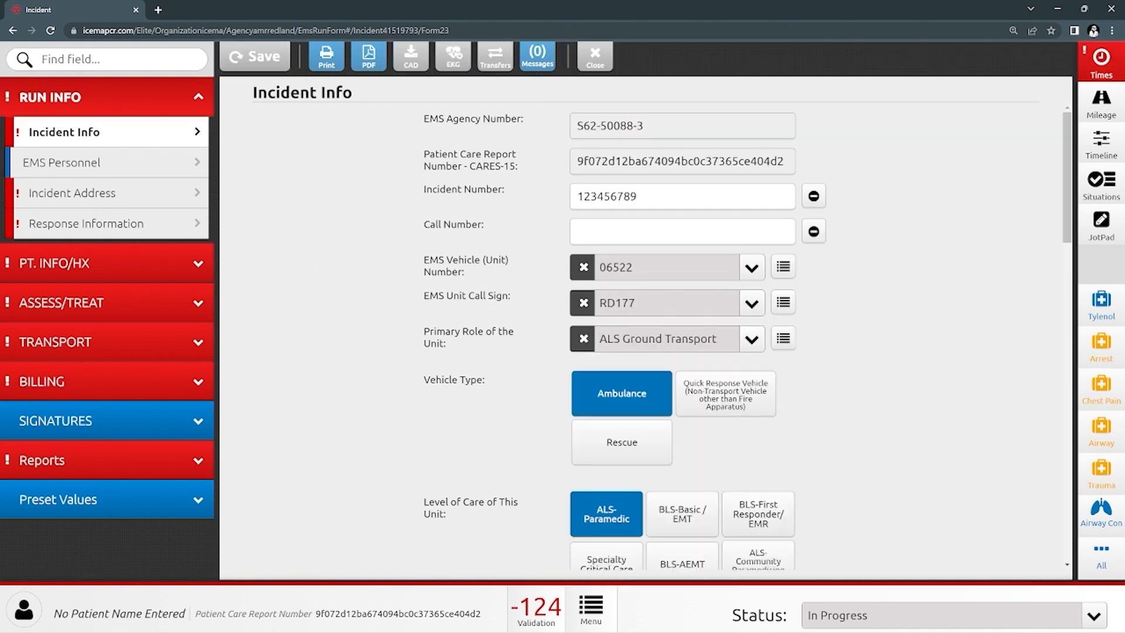
{"action": "left_click", "coordinate": [77, 193]}
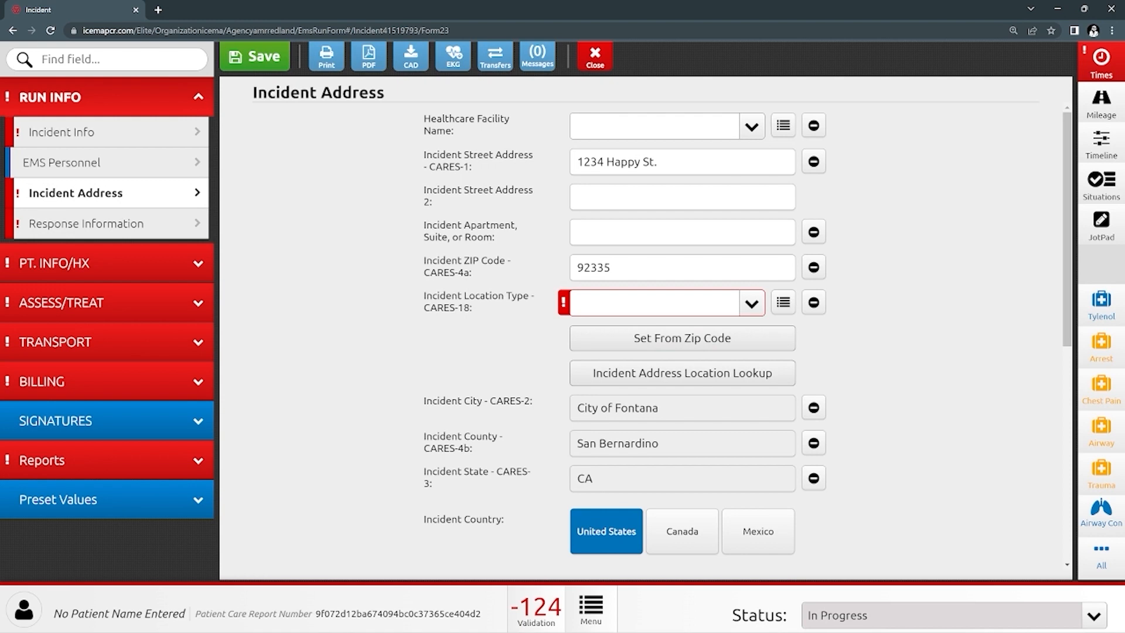
Stamp the current date and time for Unit made Pt. Contact in Response Times, and open the PT. INFO/HX section
{"action": "scroll", "coordinate": [645, 337], "scroll_direction": "down", "scroll_amount": 5}
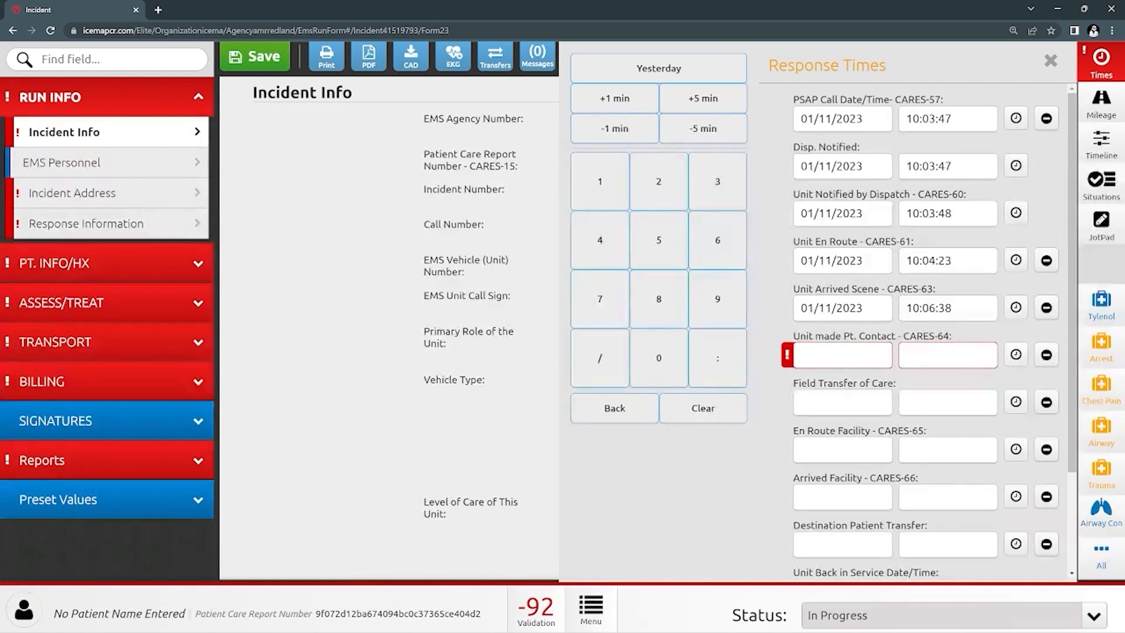
{"action": "left_click", "coordinate": [1016, 354]}
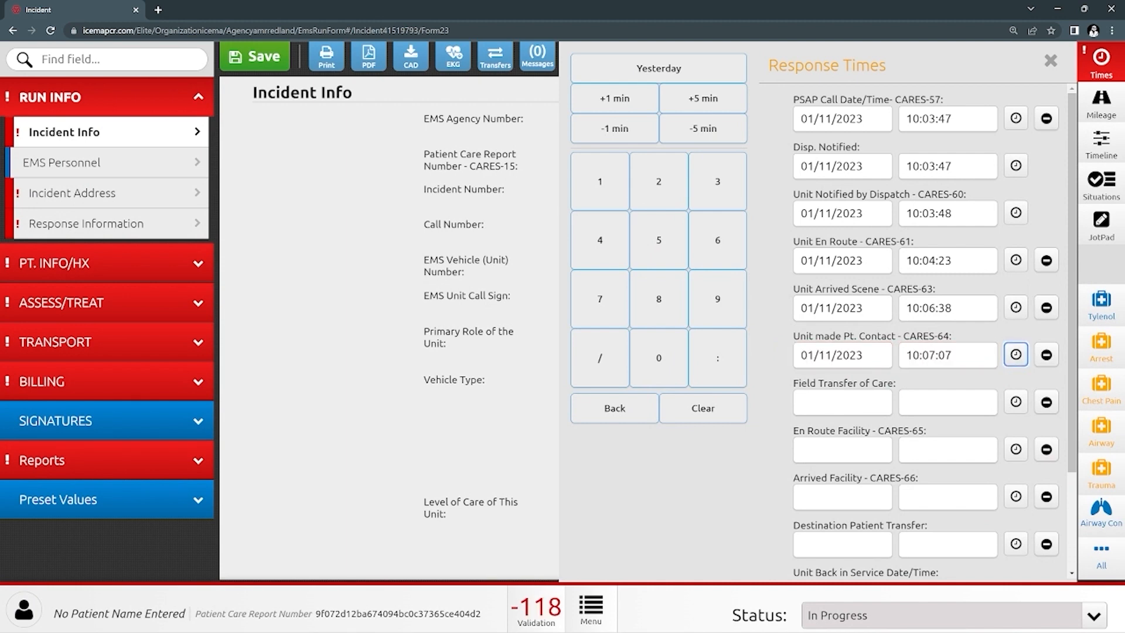
{"action": "left_click", "coordinate": [1050, 61]}
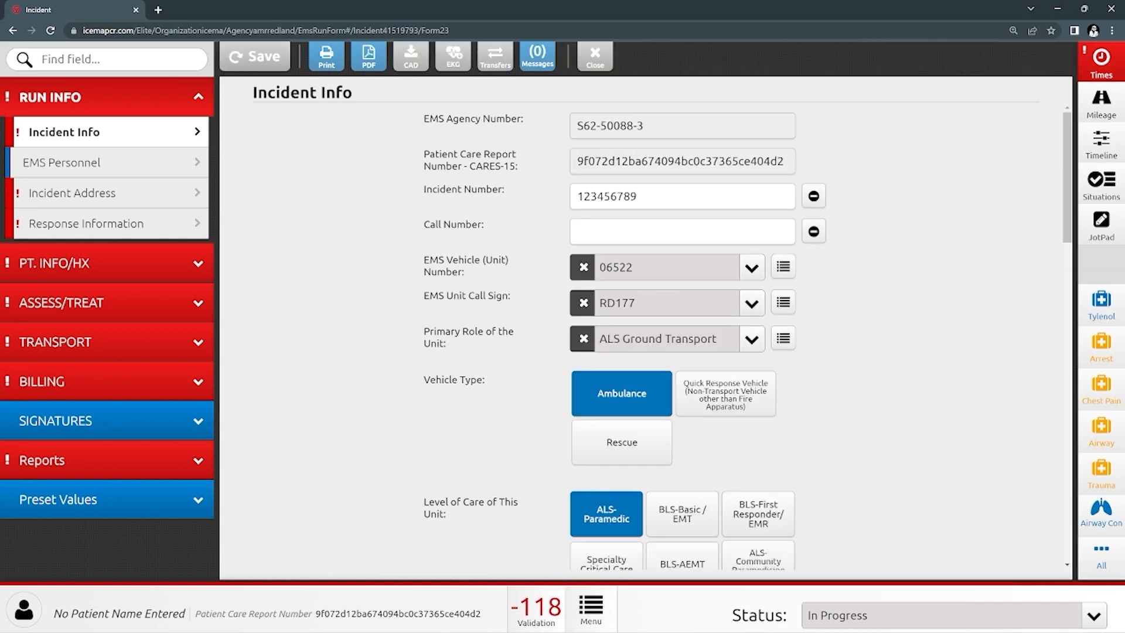
{"action": "left_click", "coordinate": [107, 263]}
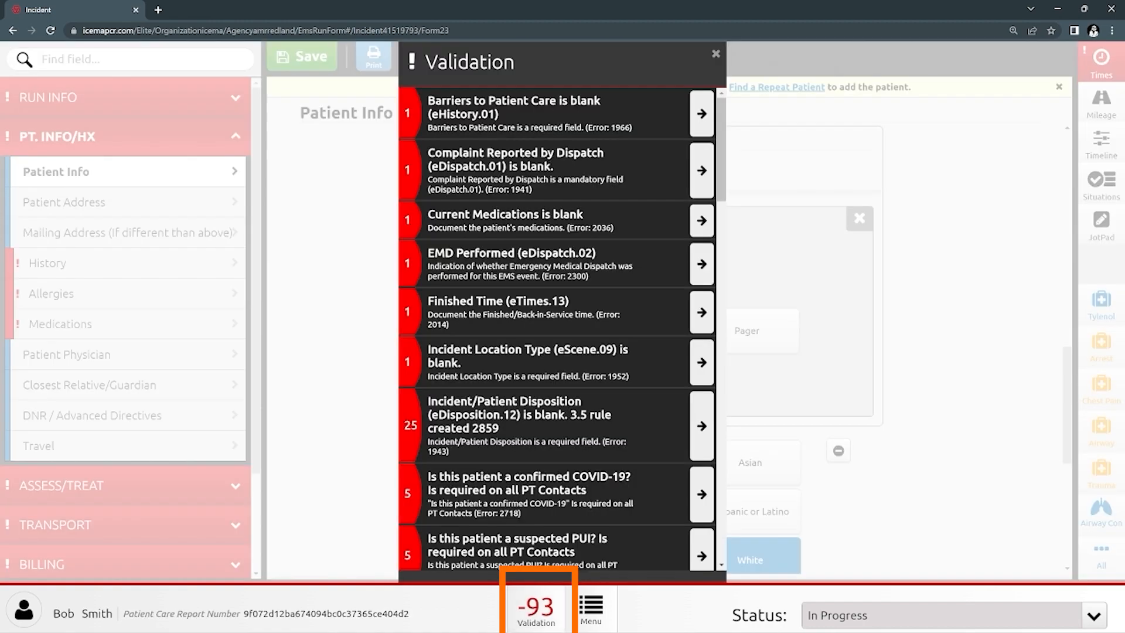
Examine the complete list of validation errors and warnings, including their point values and the fields they require
{"action": "scroll", "coordinate": [557, 328], "scroll_direction": "down", "scroll_amount": 20}
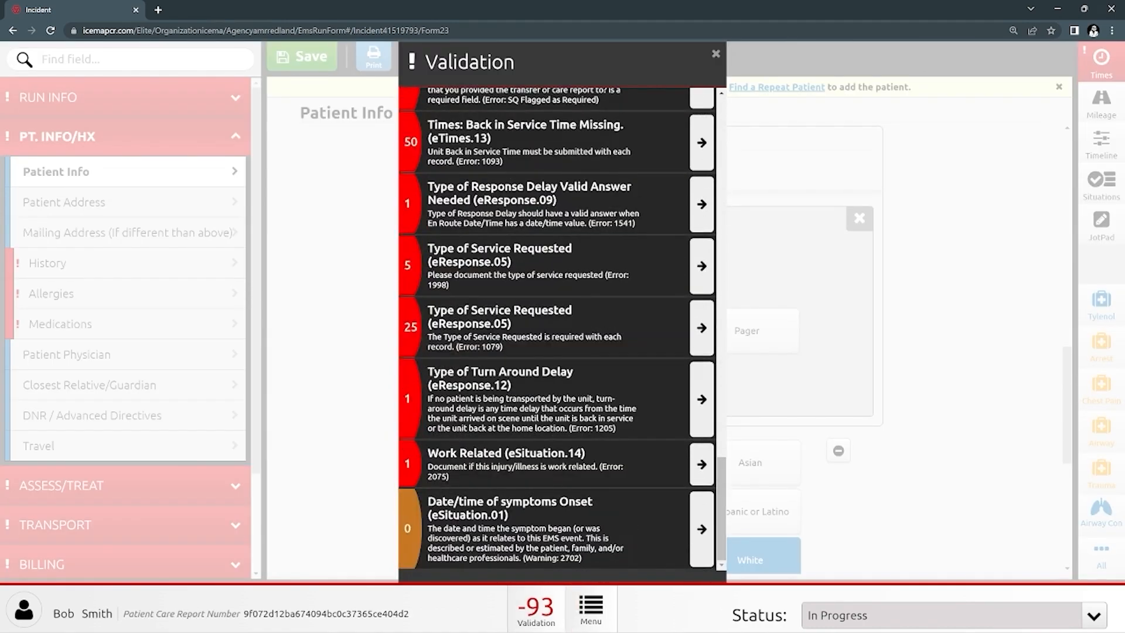
{"action": "scroll", "coordinate": [557, 328], "scroll_direction": "up", "scroll_amount": 15}
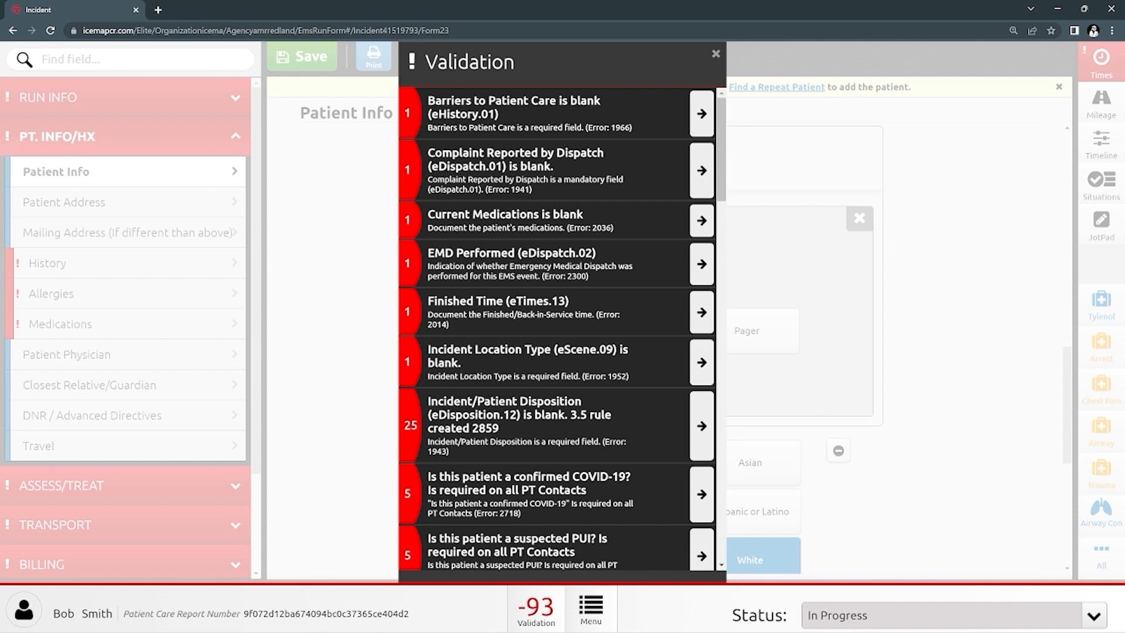
{"action": "scroll", "coordinate": [562, 328], "scroll_direction": "down", "scroll_amount": 3}
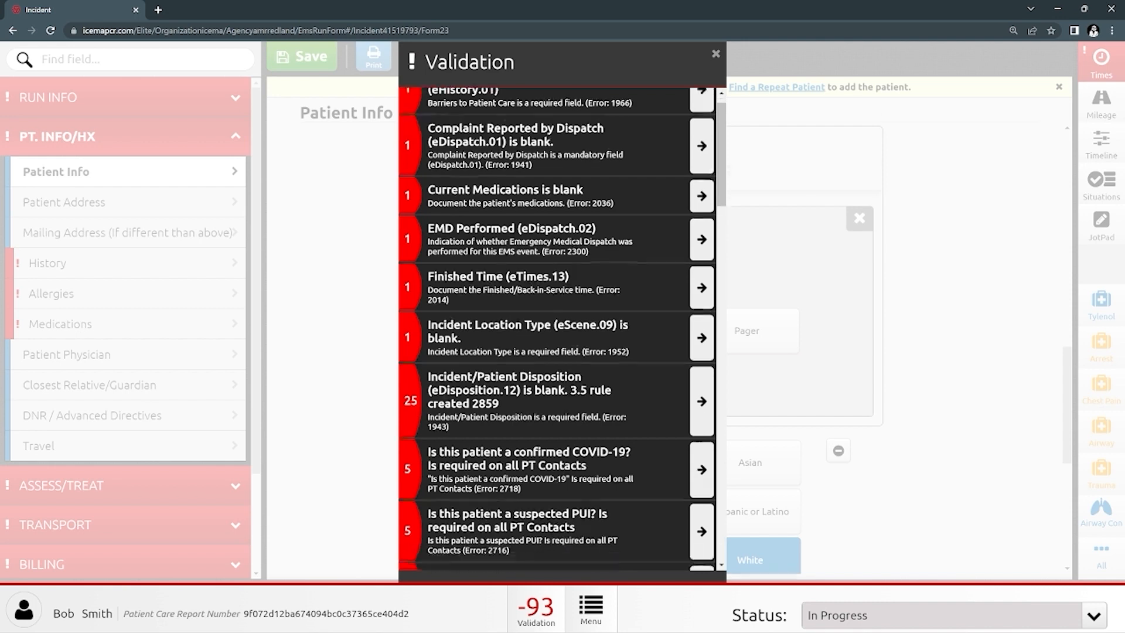
{"action": "scroll", "coordinate": [557, 328], "scroll_direction": "down", "scroll_amount": 3}
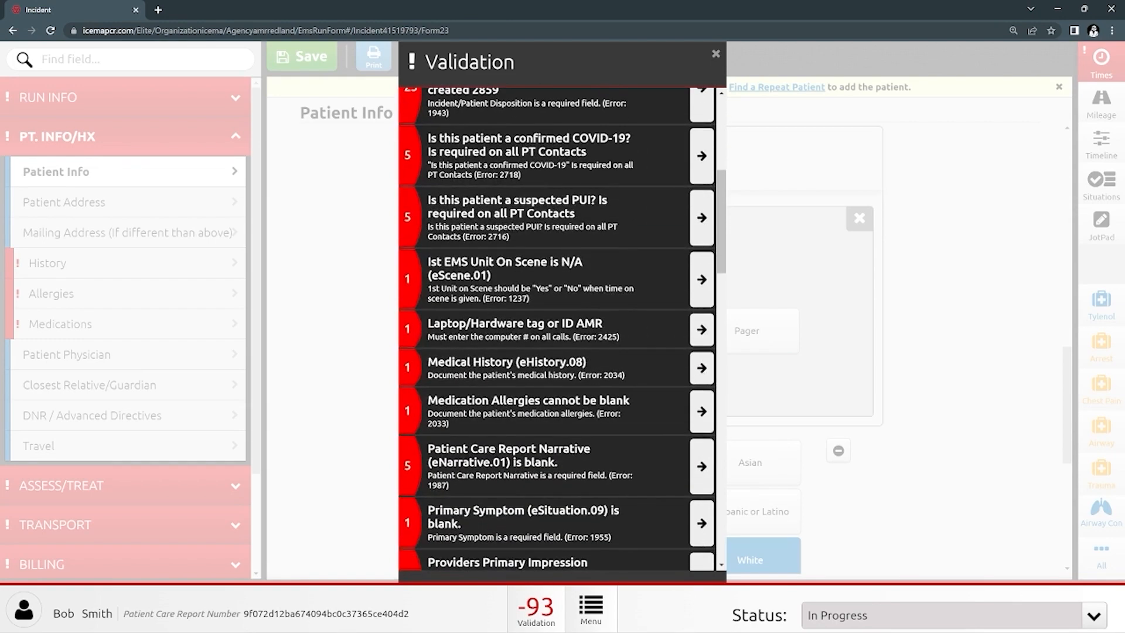
{"action": "scroll", "coordinate": [563, 328], "scroll_direction": "up", "scroll_amount": 1}
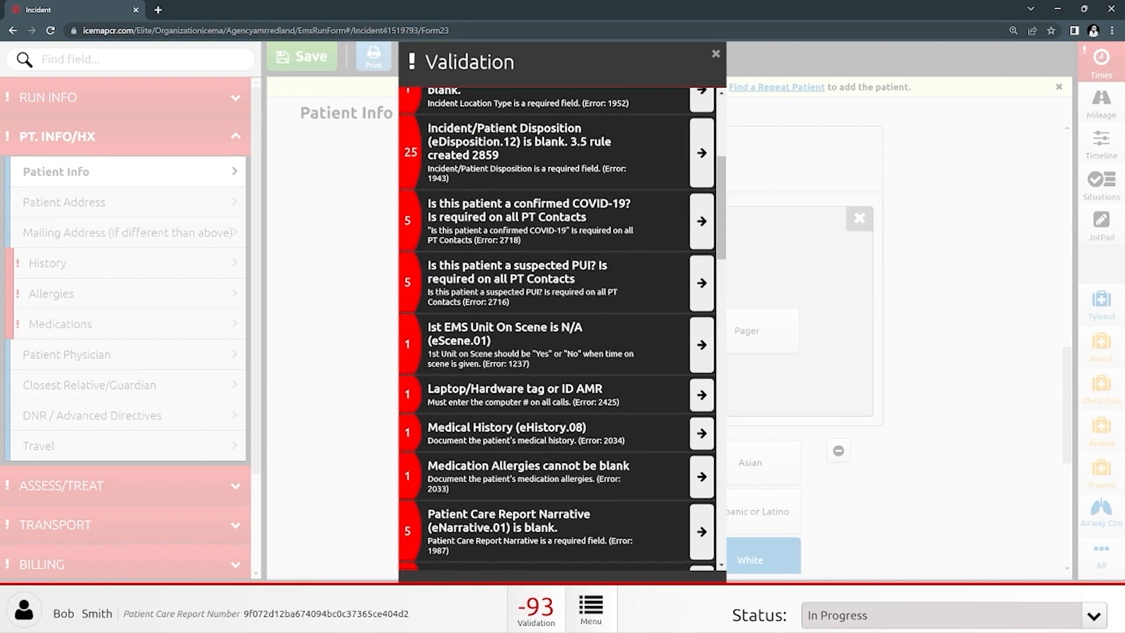
{"action": "scroll", "coordinate": [557, 328], "scroll_direction": "down", "scroll_amount": 4}
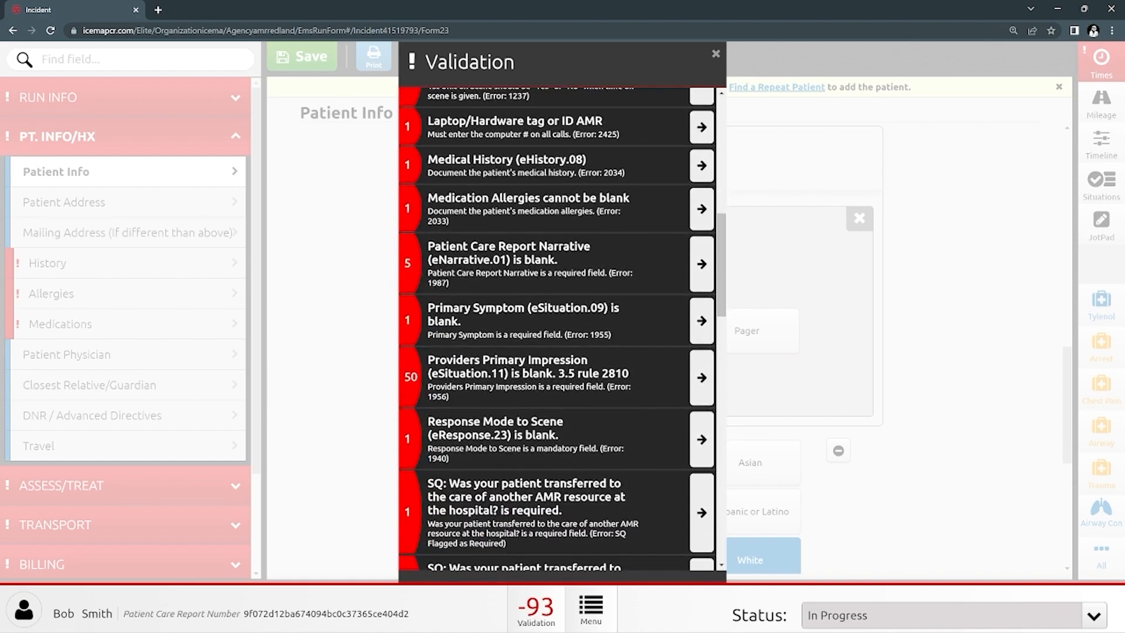
{"action": "scroll", "coordinate": [557, 329], "scroll_direction": "down", "scroll_amount": 11}
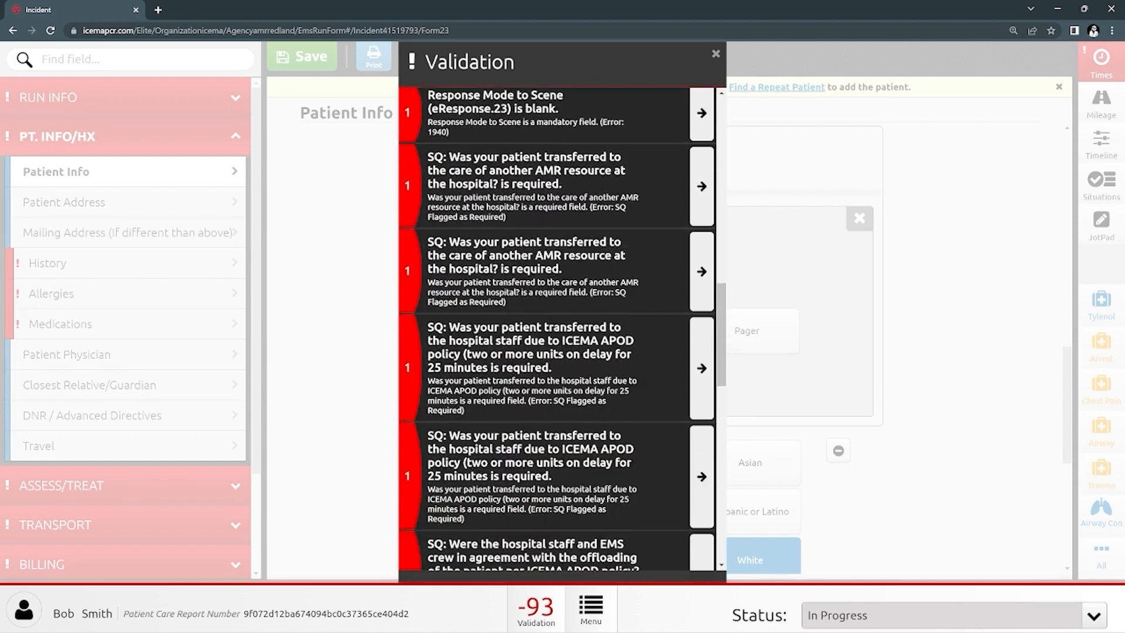
{"action": "scroll", "coordinate": [562, 328], "scroll_direction": "down", "scroll_amount": 6}
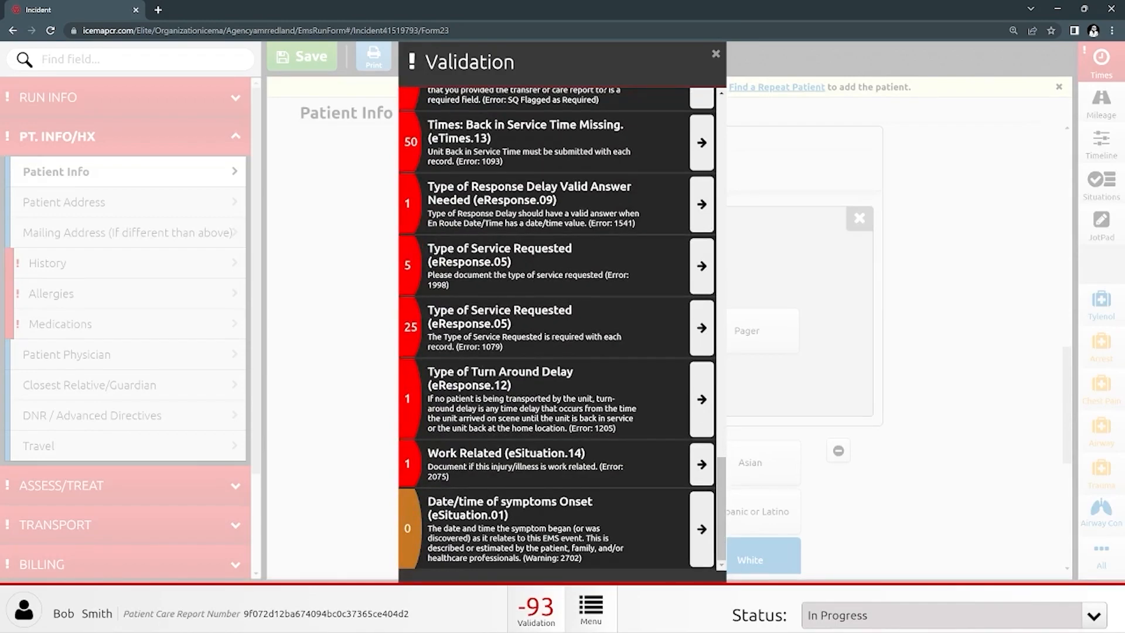
{"action": "scroll", "coordinate": [556, 328], "scroll_direction": "up", "scroll_amount": 15}
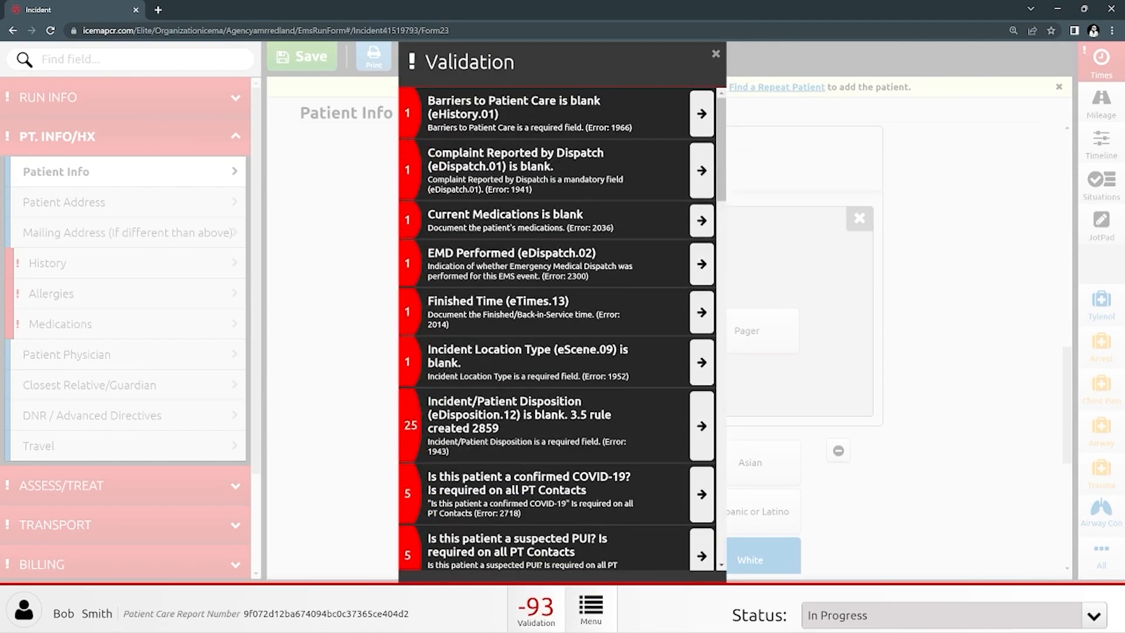
{"action": "scroll", "coordinate": [563, 329], "scroll_direction": "down", "scroll_amount": 15}
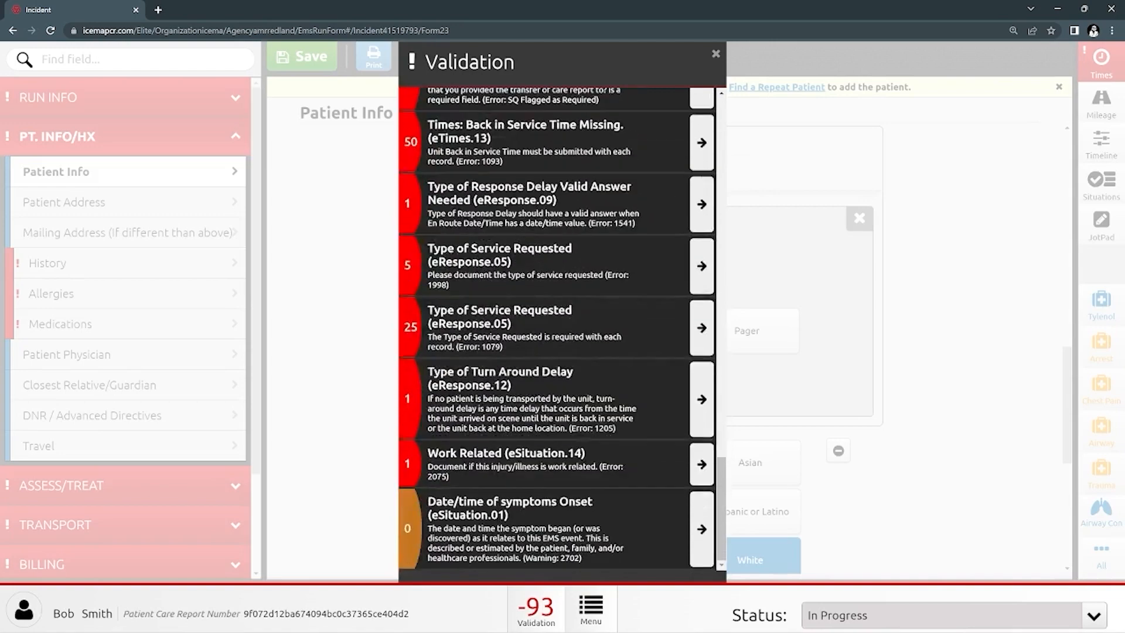
{"action": "scroll", "coordinate": [563, 329], "scroll_direction": "up", "scroll_amount": 15}
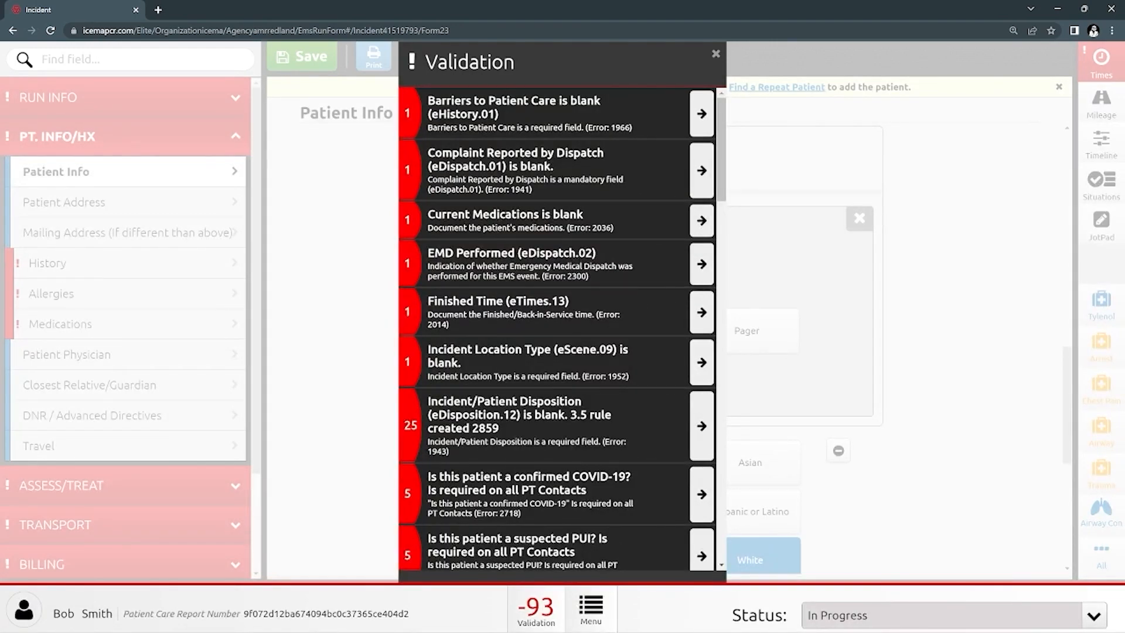
{"action": "scroll", "coordinate": [563, 329], "scroll_direction": "down", "scroll_amount": 5}
{"action": "scroll", "coordinate": [562, 328], "scroll_direction": "up", "scroll_amount": 2}
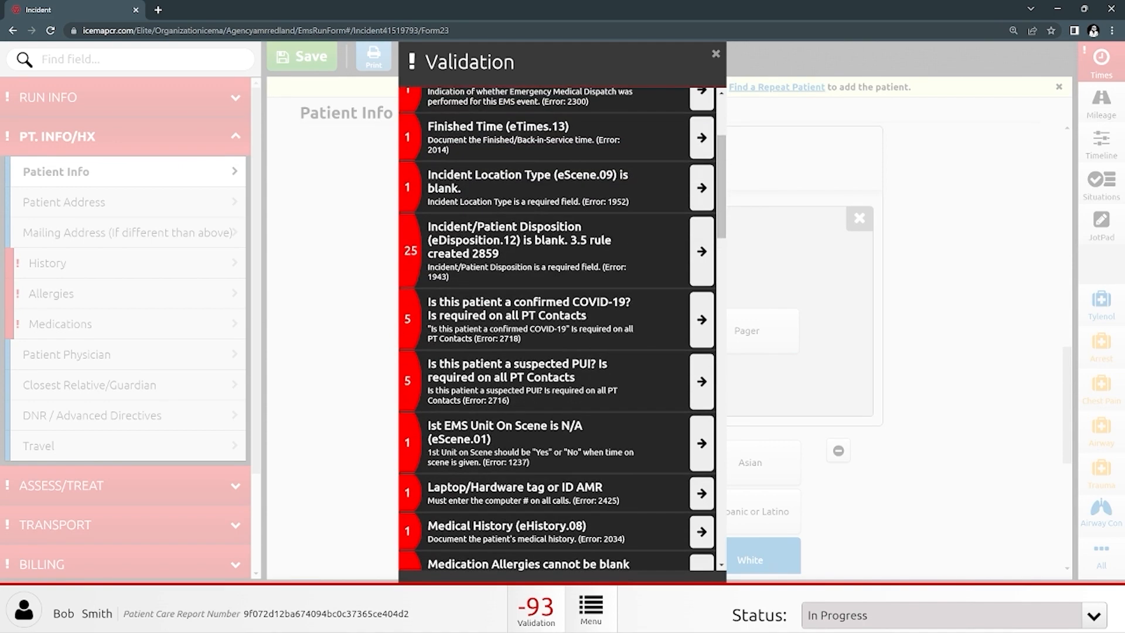
Go to the field behind the confirmed COVID-19 validation error, dismiss the visibility notice, and open Incident Info
{"action": "left_click", "coordinate": [701, 319]}
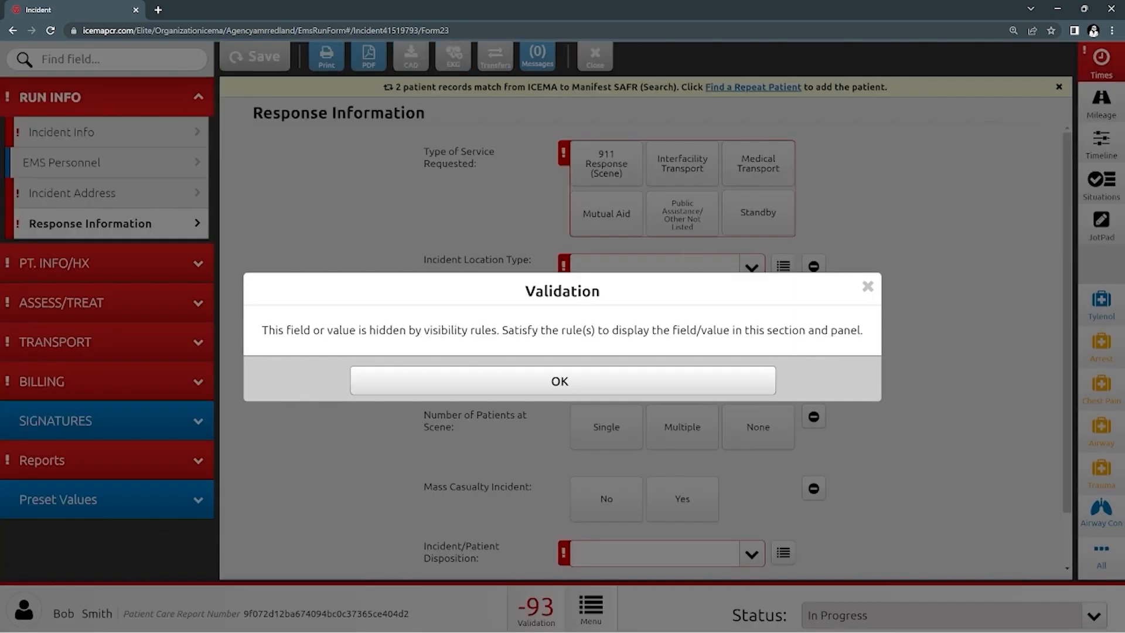
{"action": "left_click", "coordinate": [562, 380]}
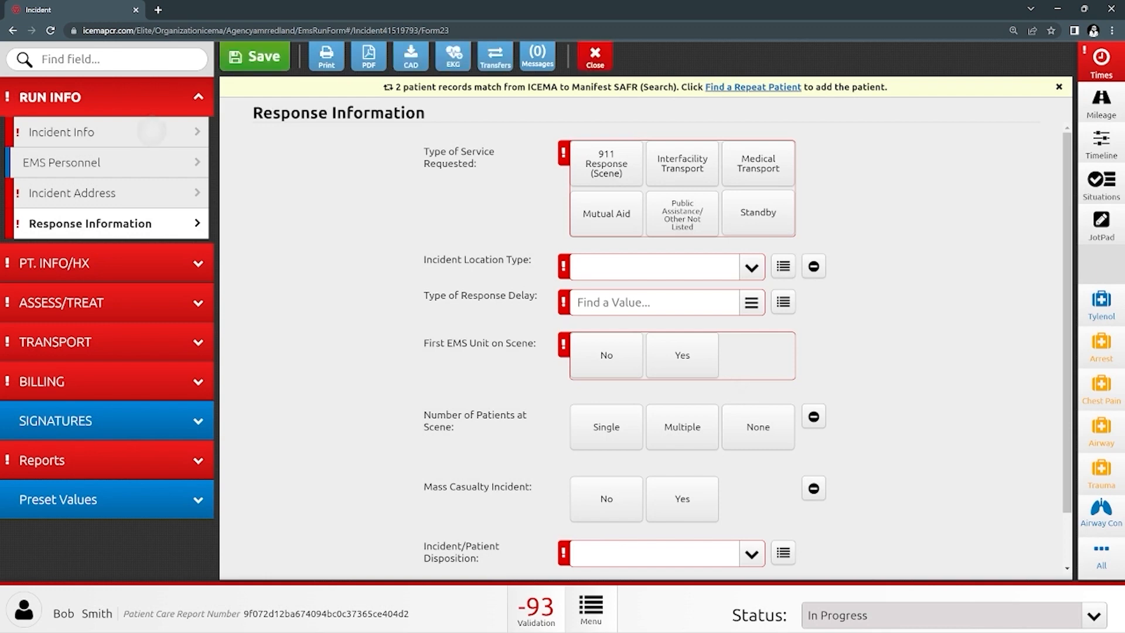
{"action": "left_click", "coordinate": [151, 130]}
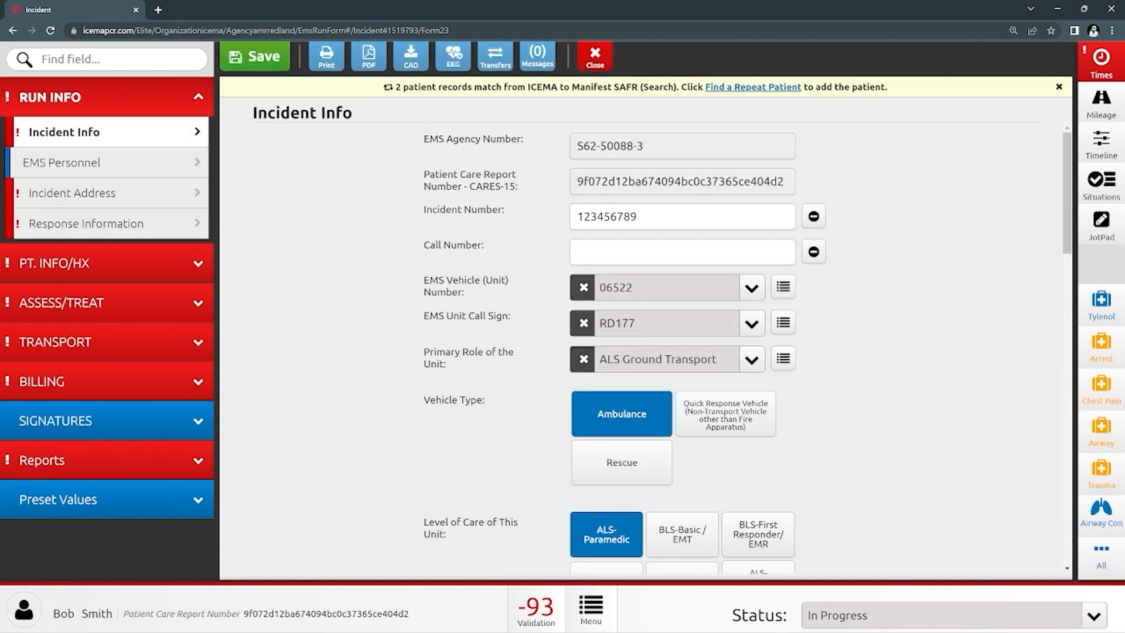